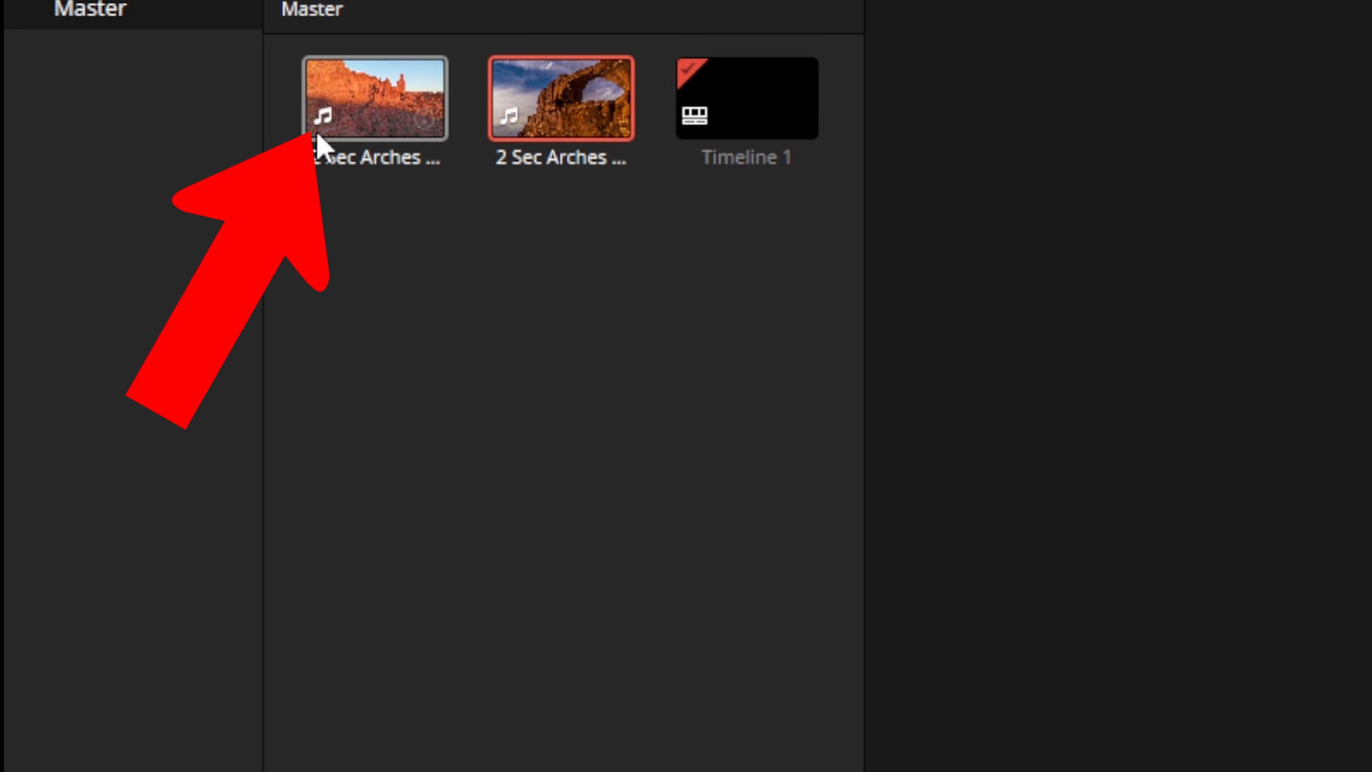
Place 2 Sec Arches 1.mp4 and 2 Sec Arches 2.mp4 back to back on the Video 1 track.
left_click(373, 138, "alt")
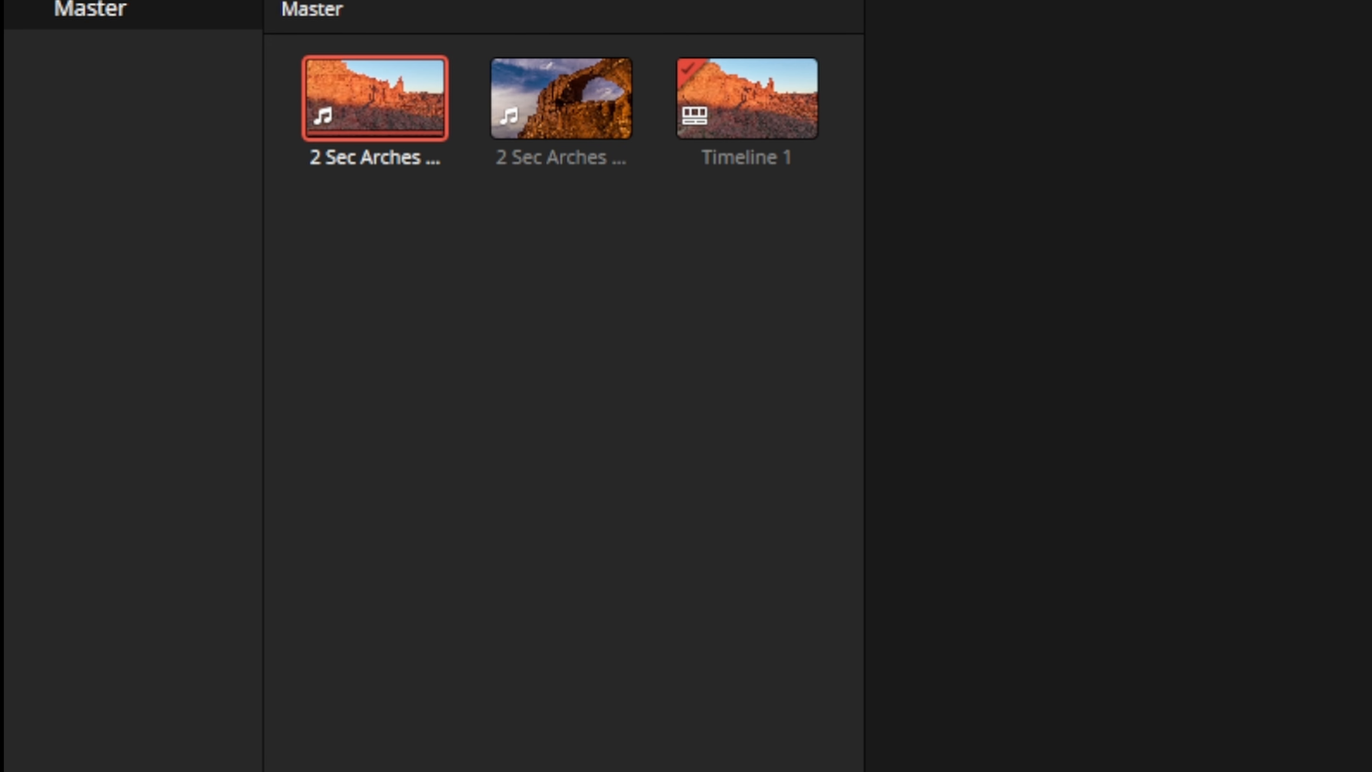
left_click(561, 118)
left_click_drag(562, 118, 1328, 552)
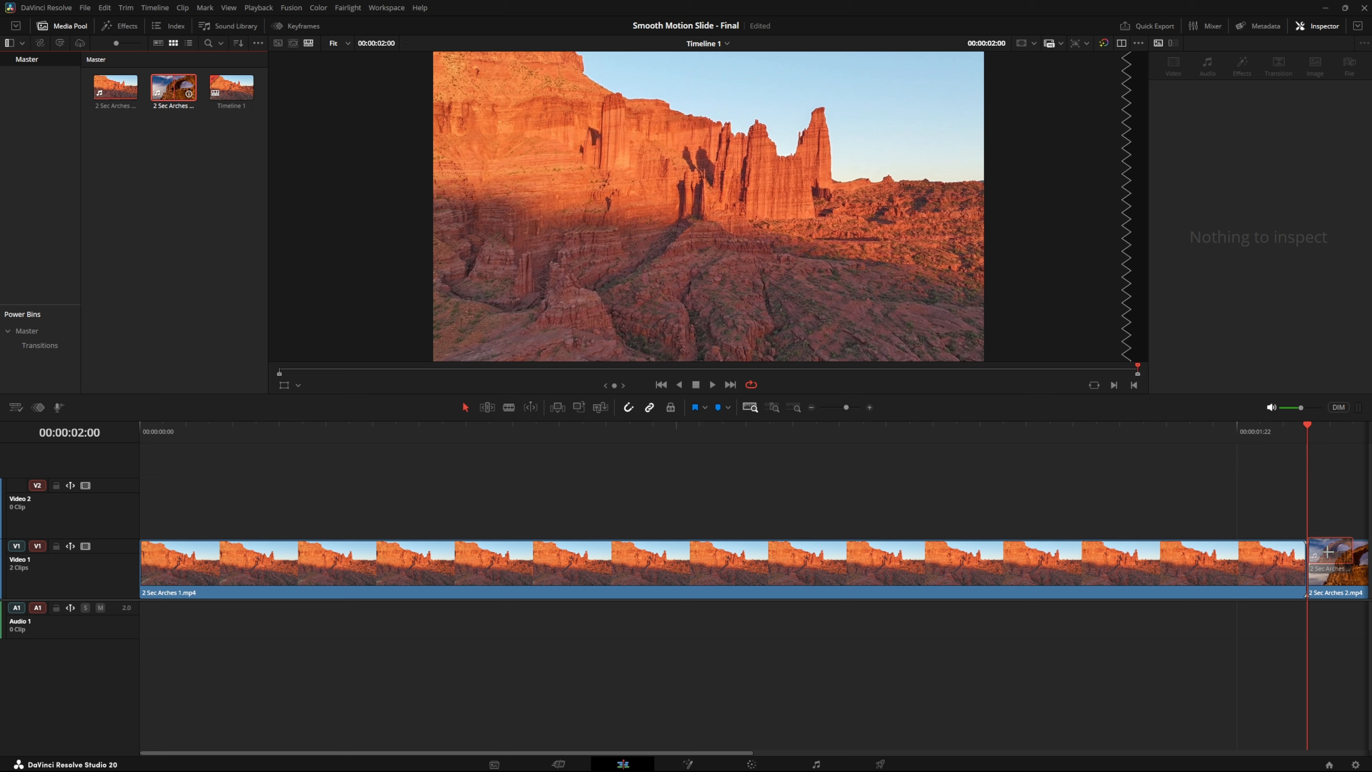
key("shift+z")
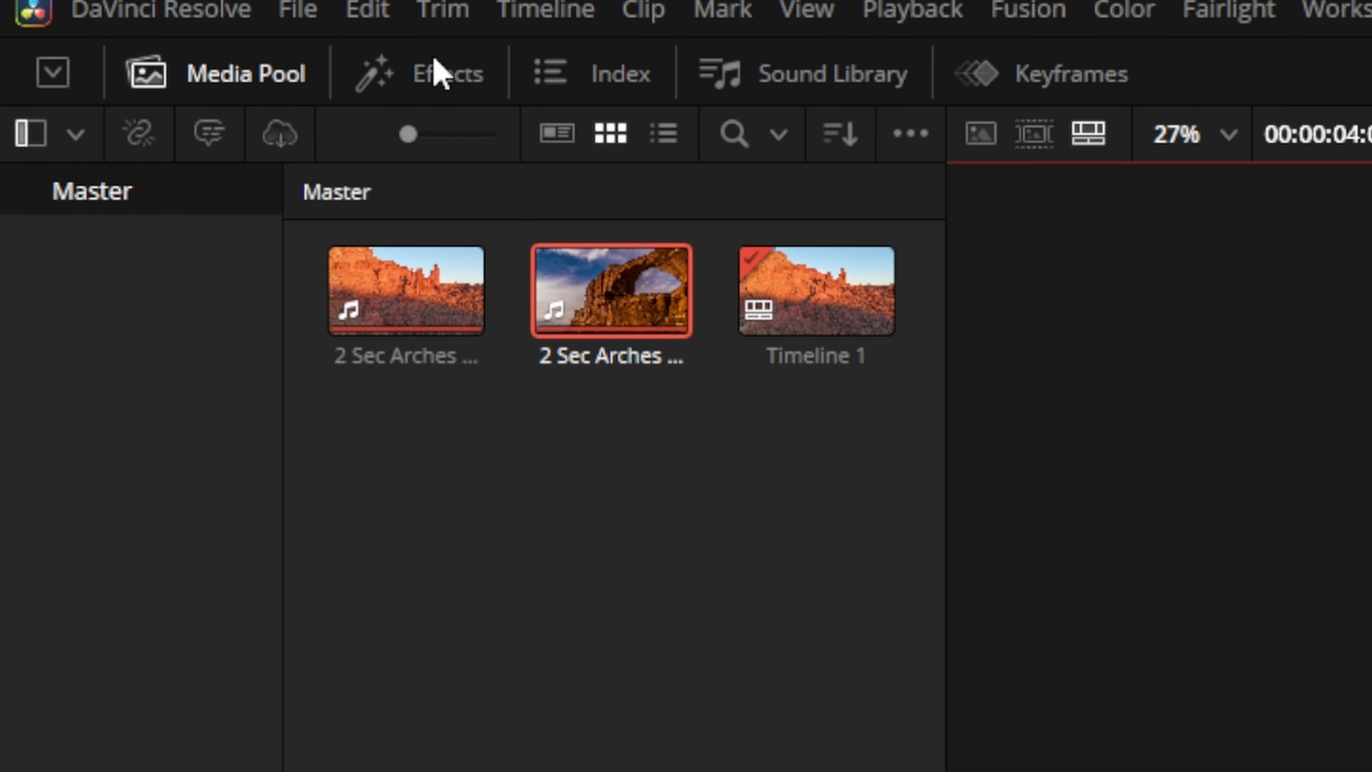
Add an Adjustment Clip on Video 2 above the cut between the two clips.
left_click(438, 72)
left_click(520, 282)
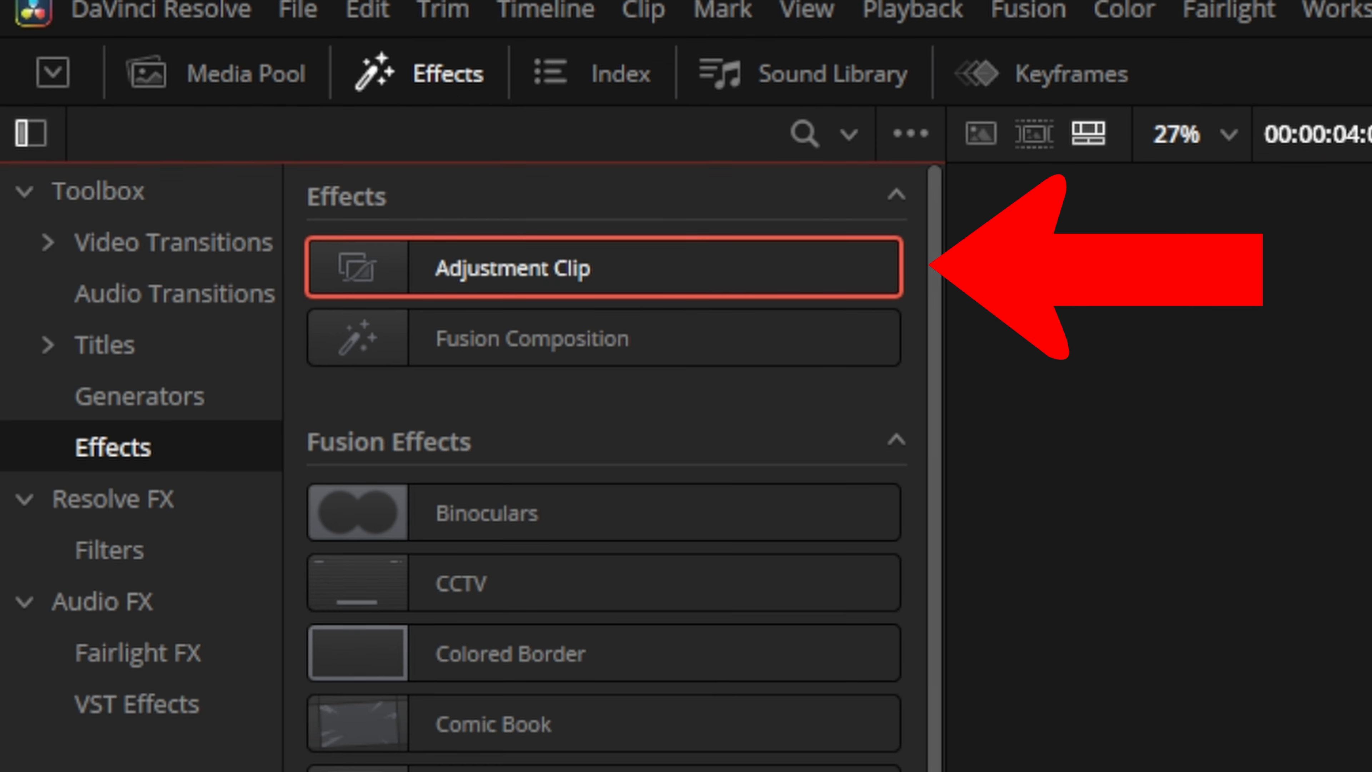
left_click_drag(521, 268, 579, 518)
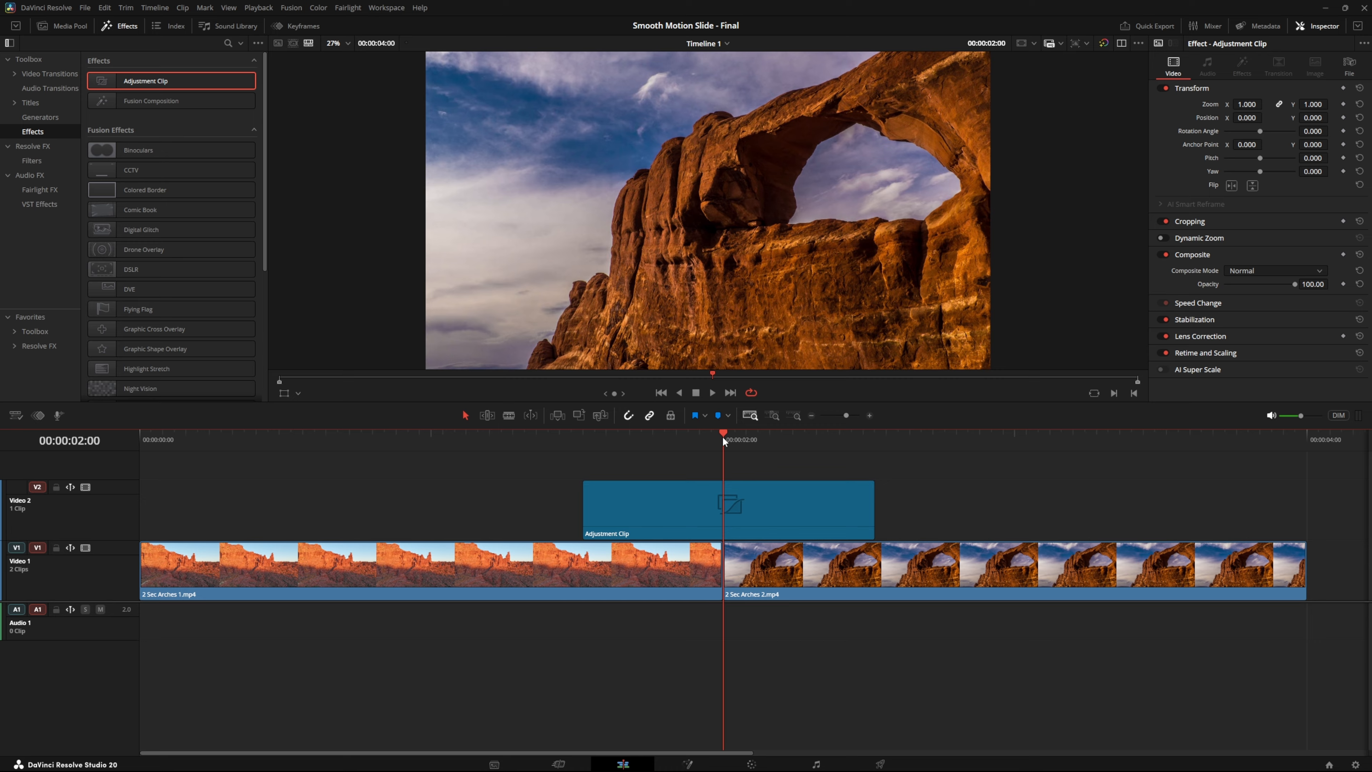
Trim the adjustment clip to start at 00:00:01:15 and end at 00:00:02:10, ten frames either side of the cut.
key("Left")
key("Left")
key("Left")
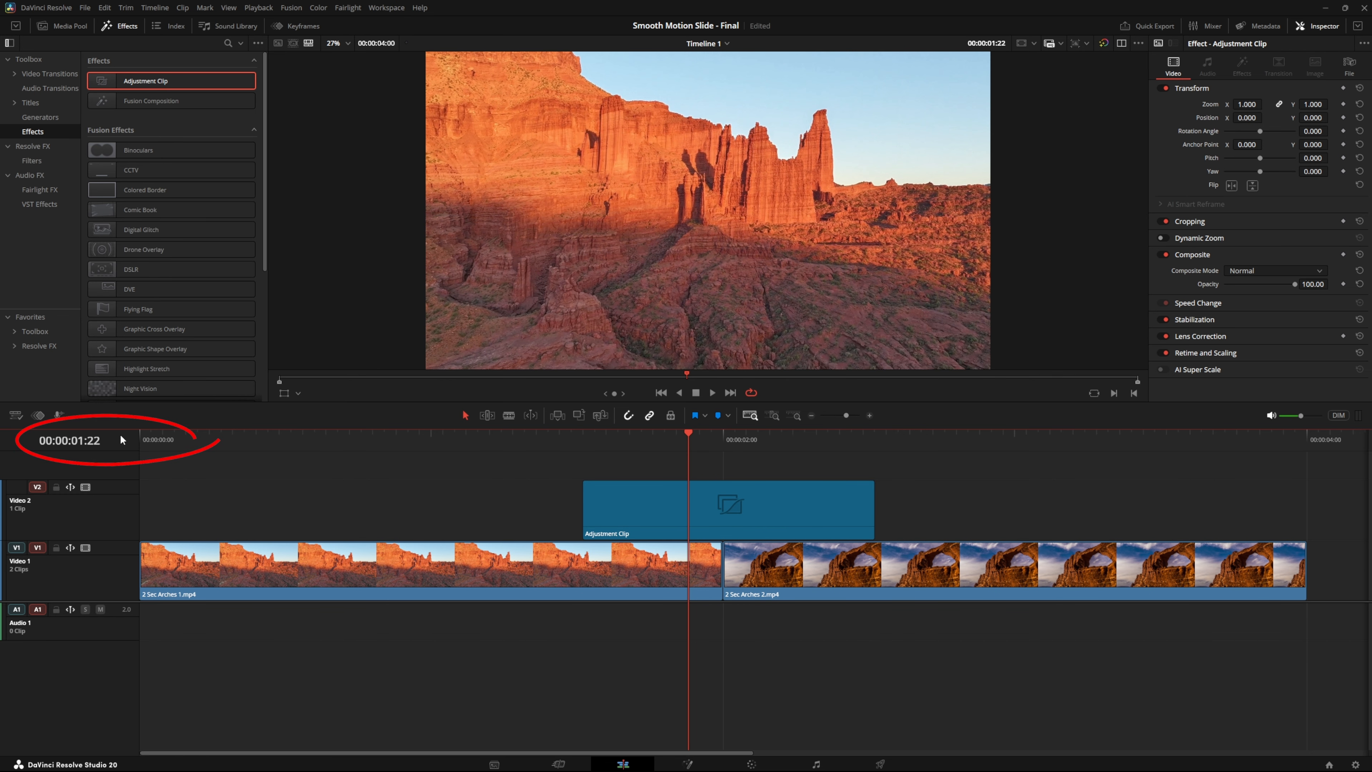
left_click_drag(682, 436, 609, 436)
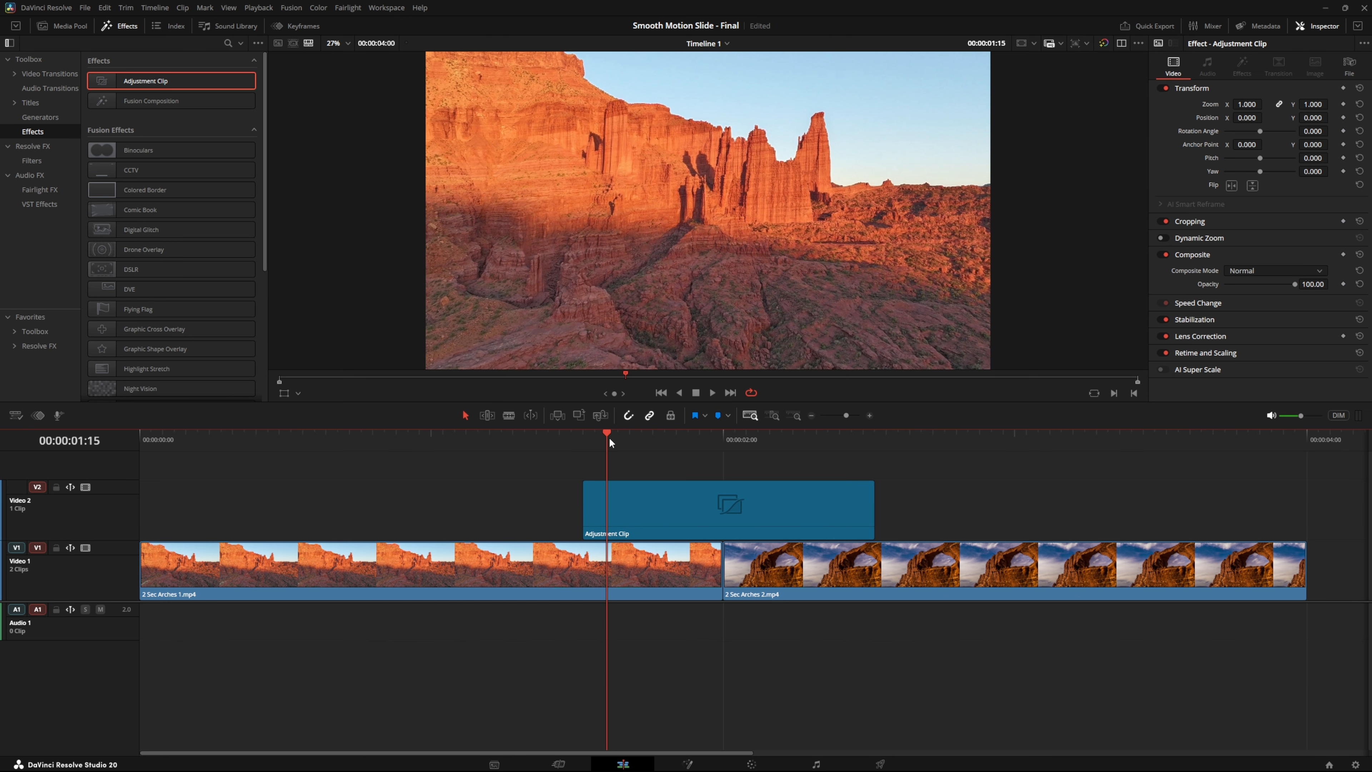
left_click_drag(585, 509, 607, 505)
left_click(723, 436)
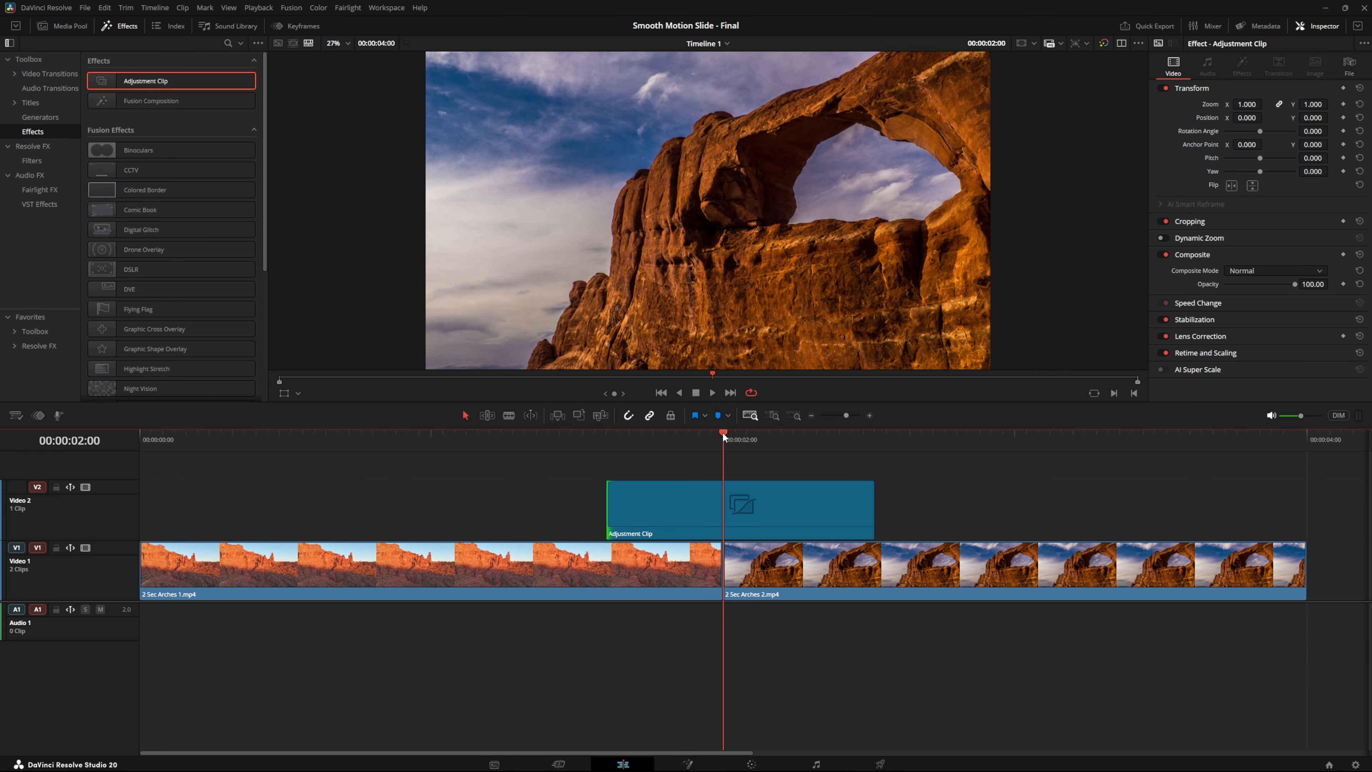
left_click_drag(724, 436, 840, 442)
left_click_drag(868, 512, 839, 511)
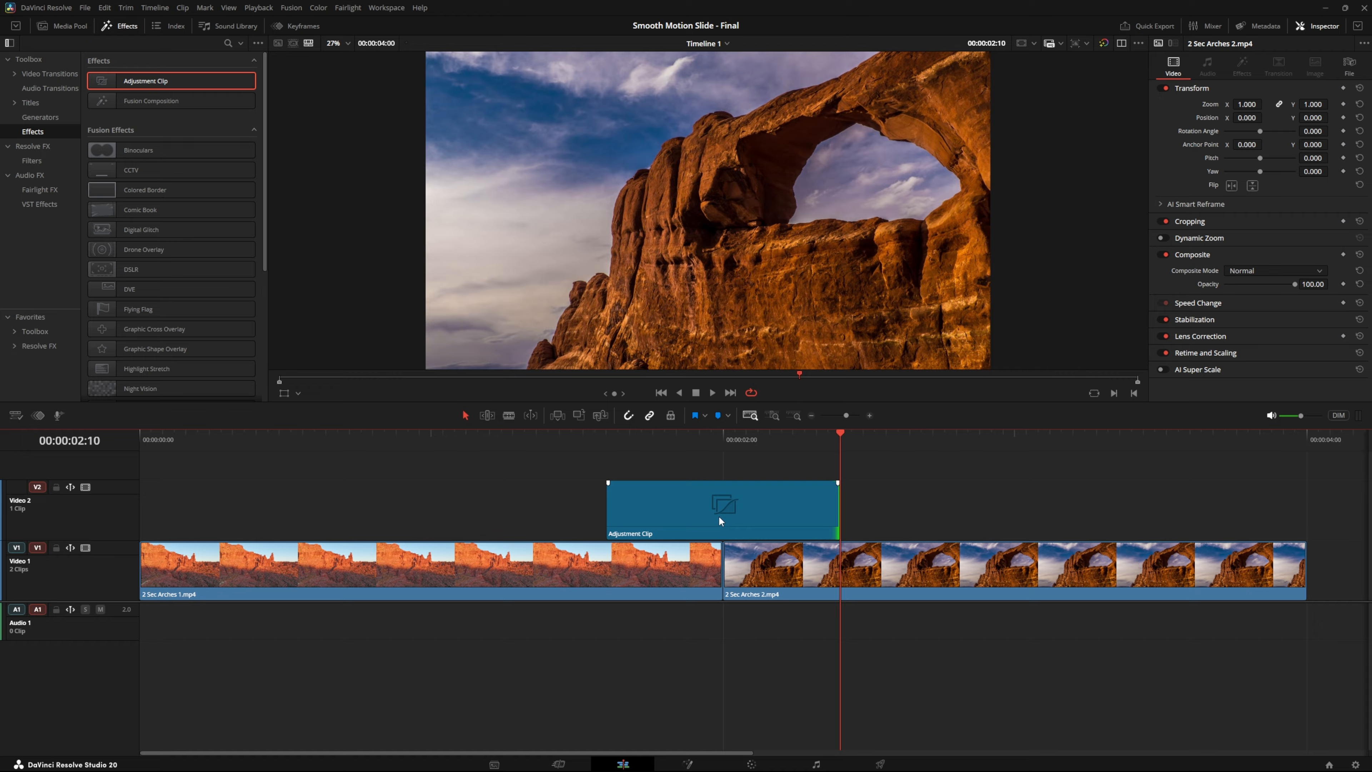
Open the adjustment clip in Fusion and insert a Transform node between MediaIn1 and MediaOut1.
left_click(725, 435)
left_click(750, 517)
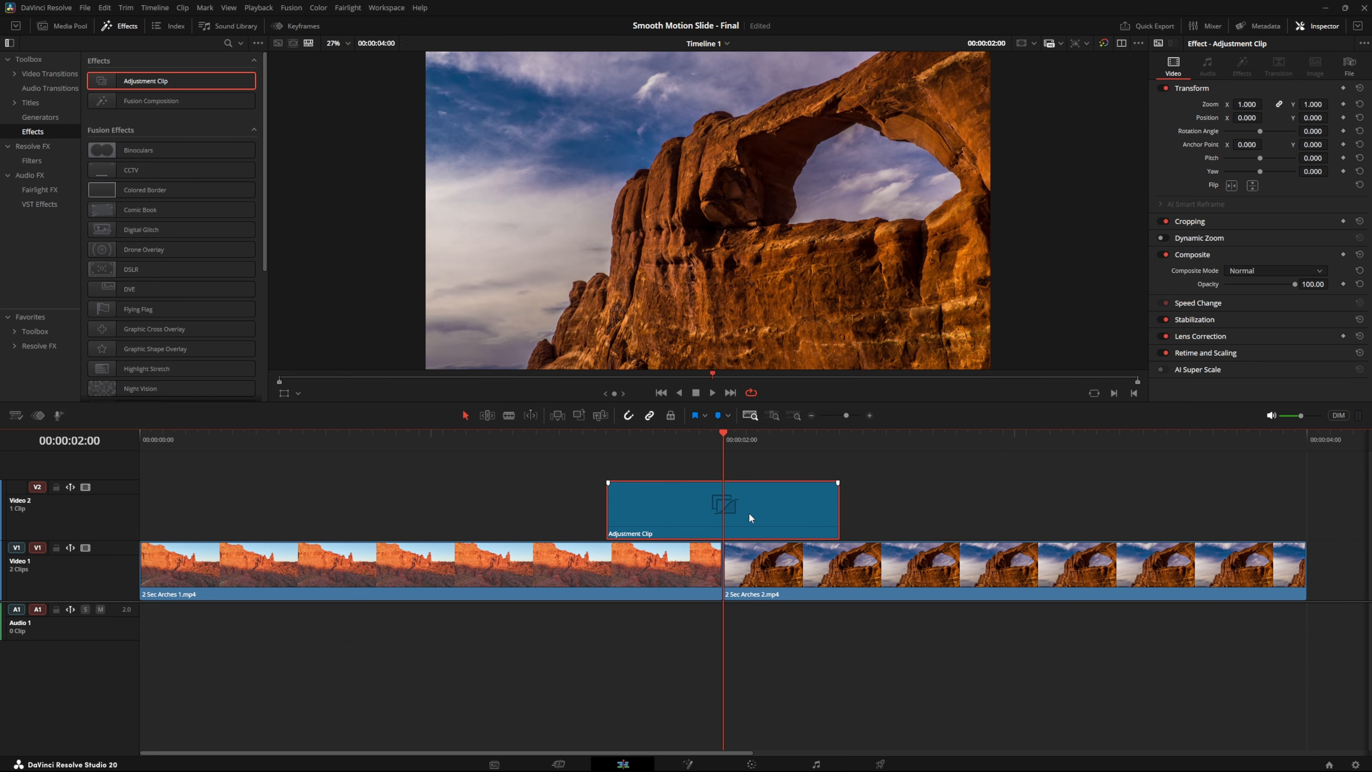
left_click(688, 764)
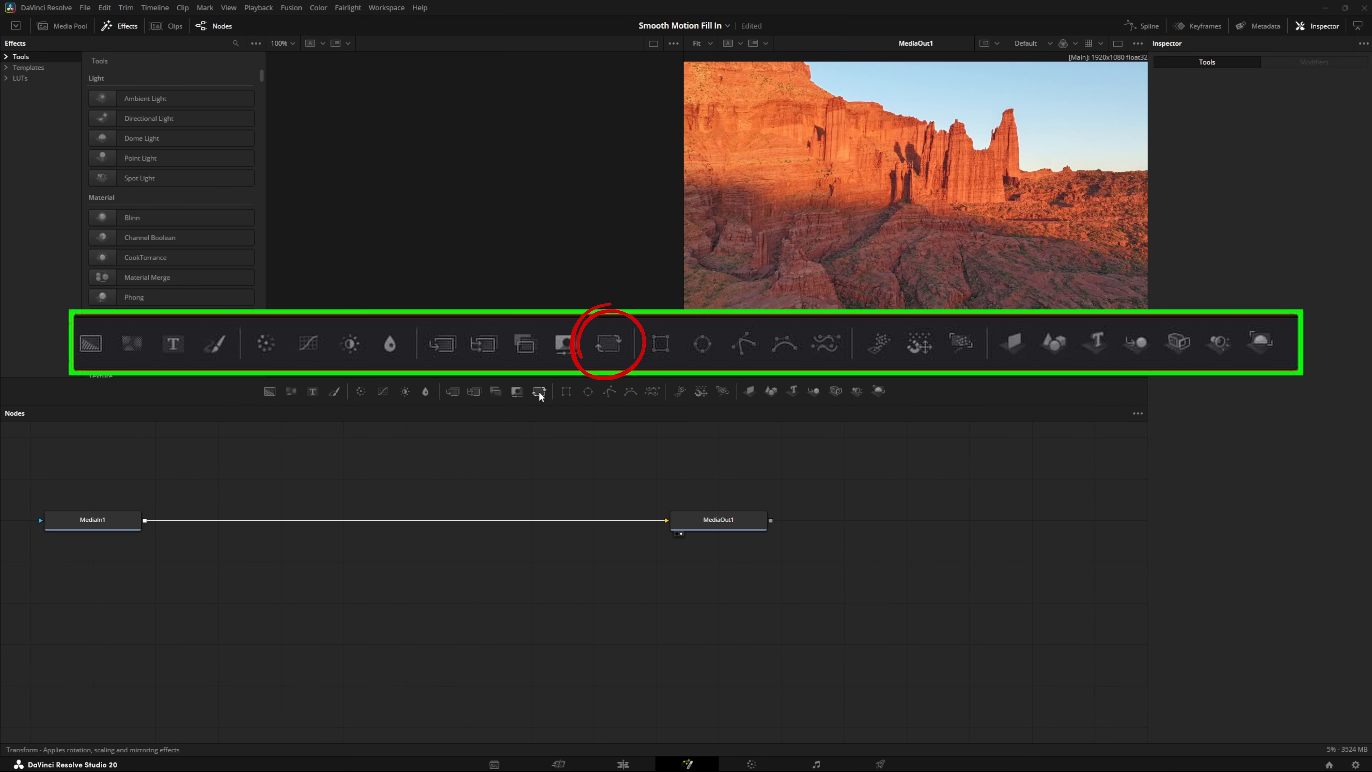
left_click_drag(538, 391, 399, 519)
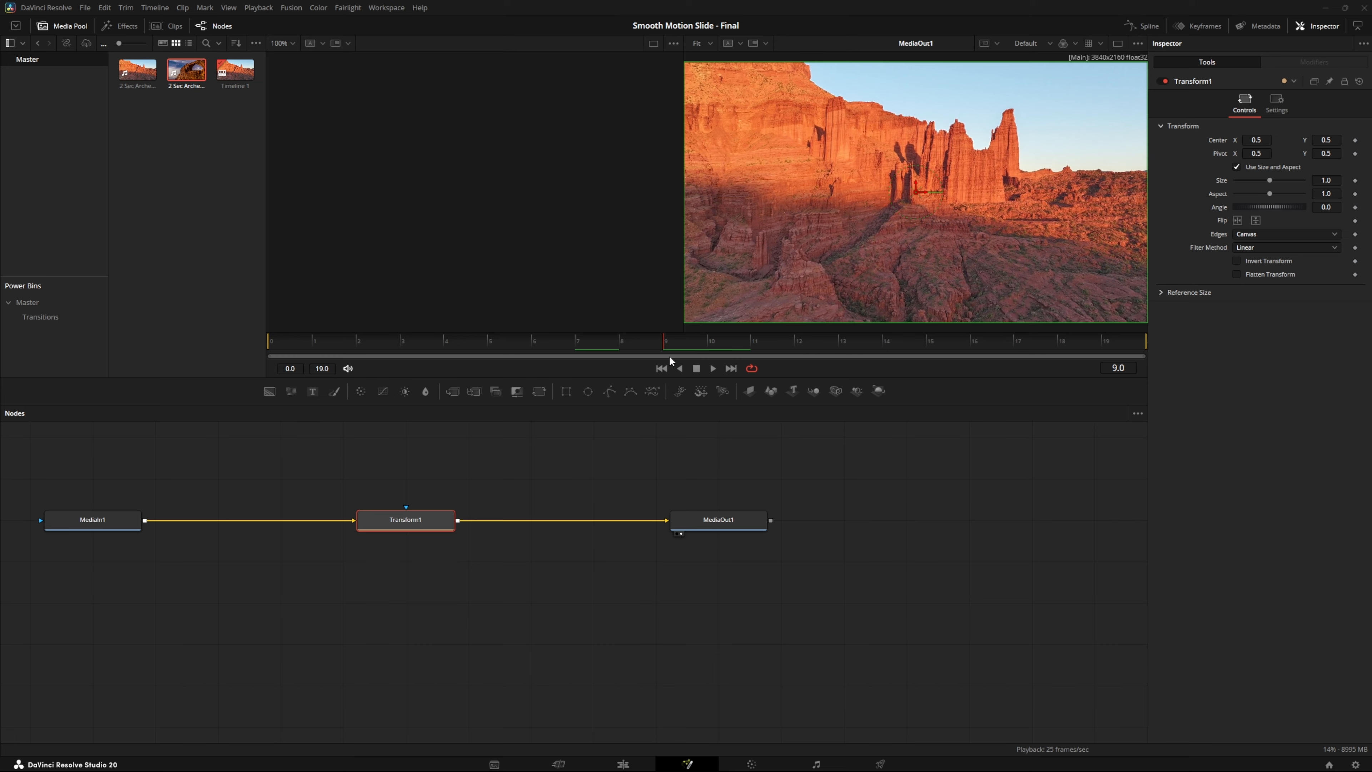
Step across the cut and keyframe the Transform node's Center at frame 9, the last frame of the first clip.
left_click(431, 526)
key("Right")
key("Left")
key("Right")
key("Left")
key("Right")
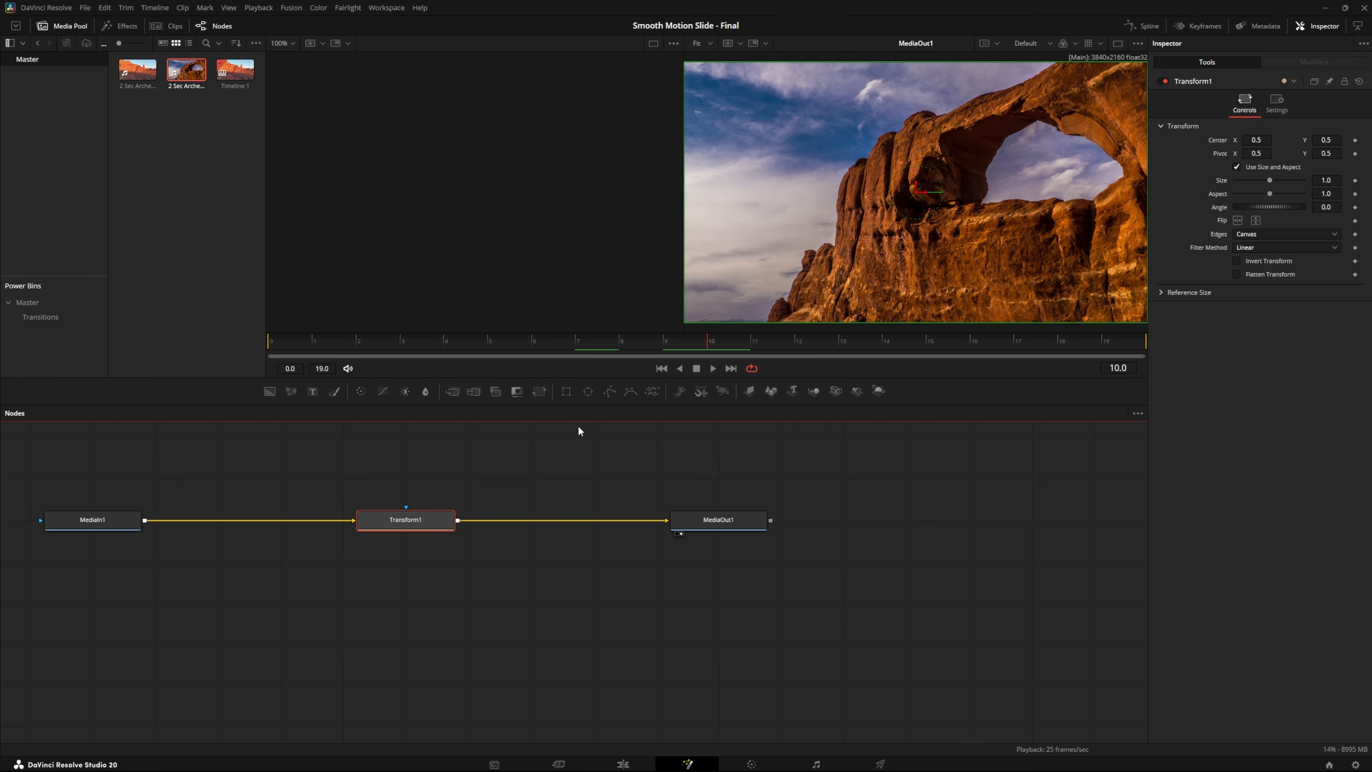
key("Left")
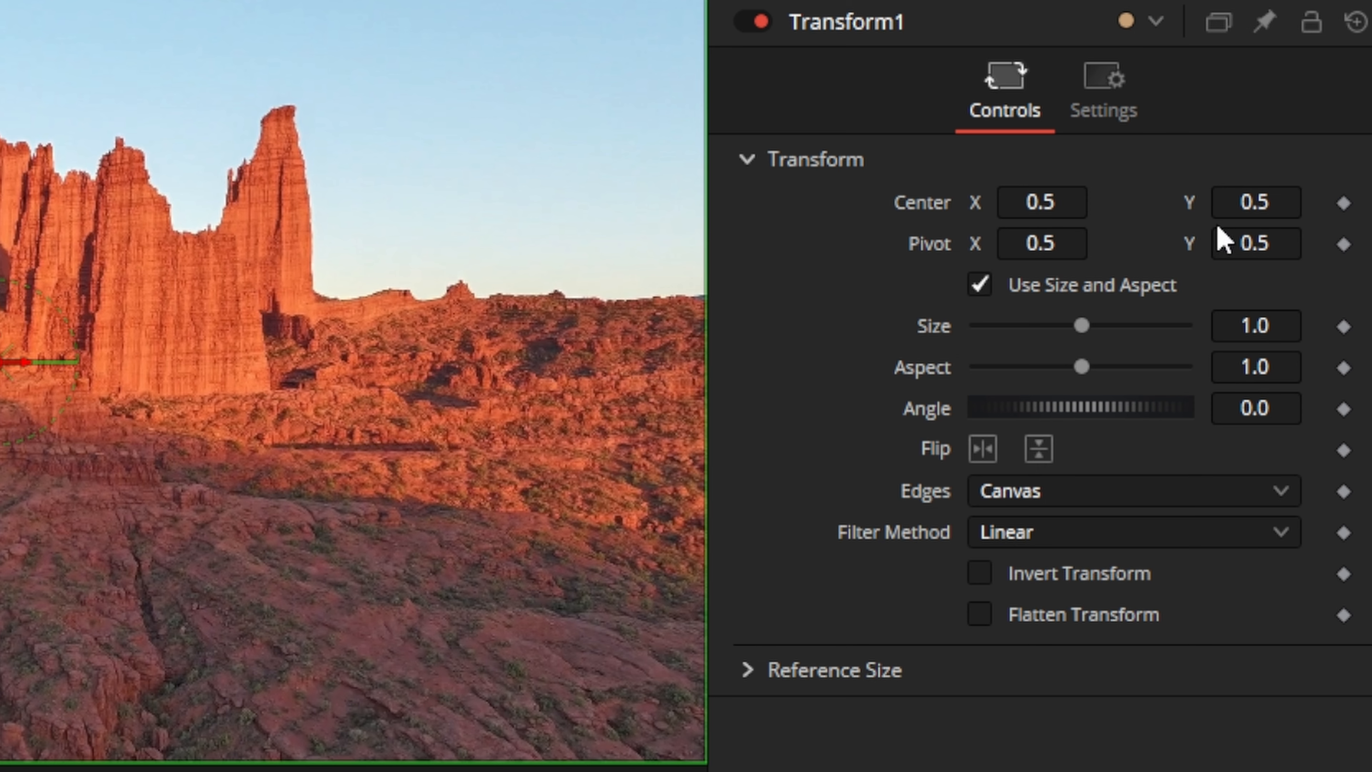
left_click(1344, 203)
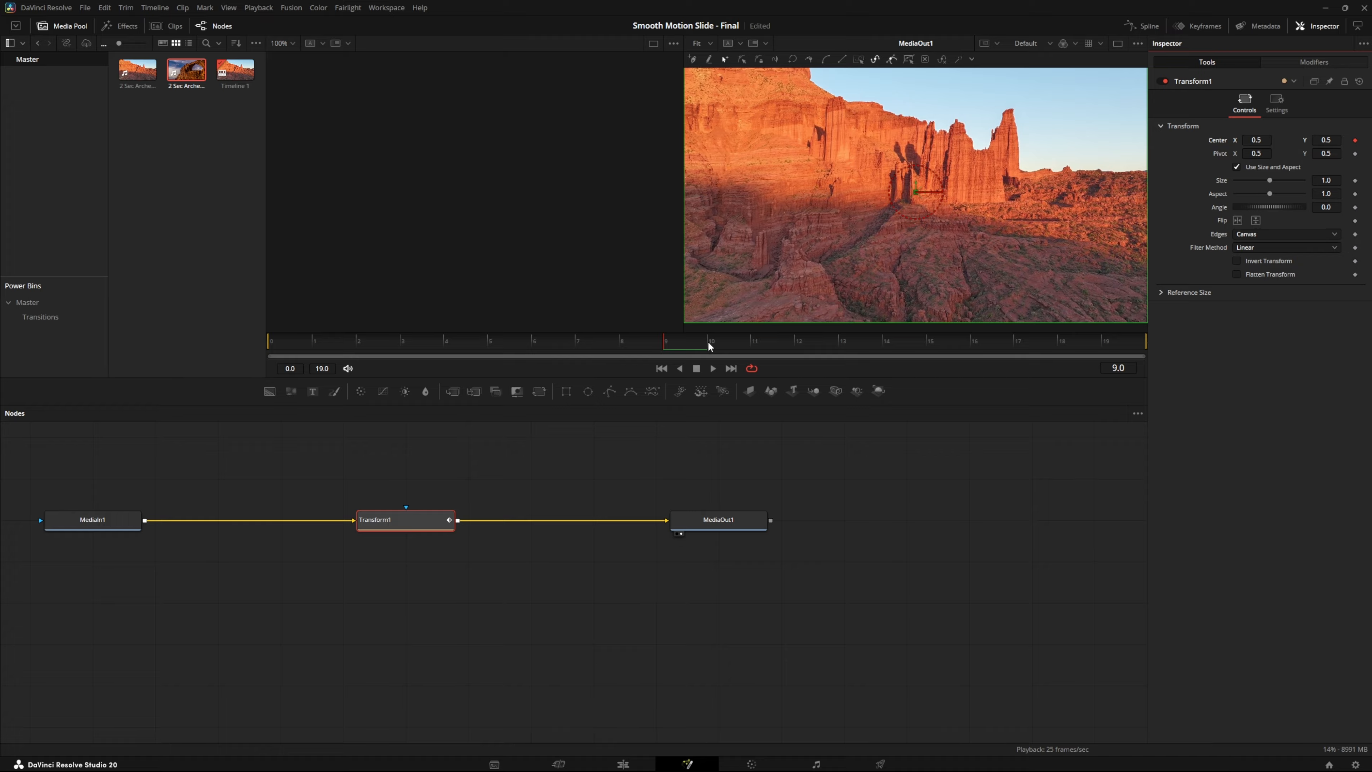
Add further Center keyframes on the Transform node at frames 10, 0 and 19.
left_click(711, 347)
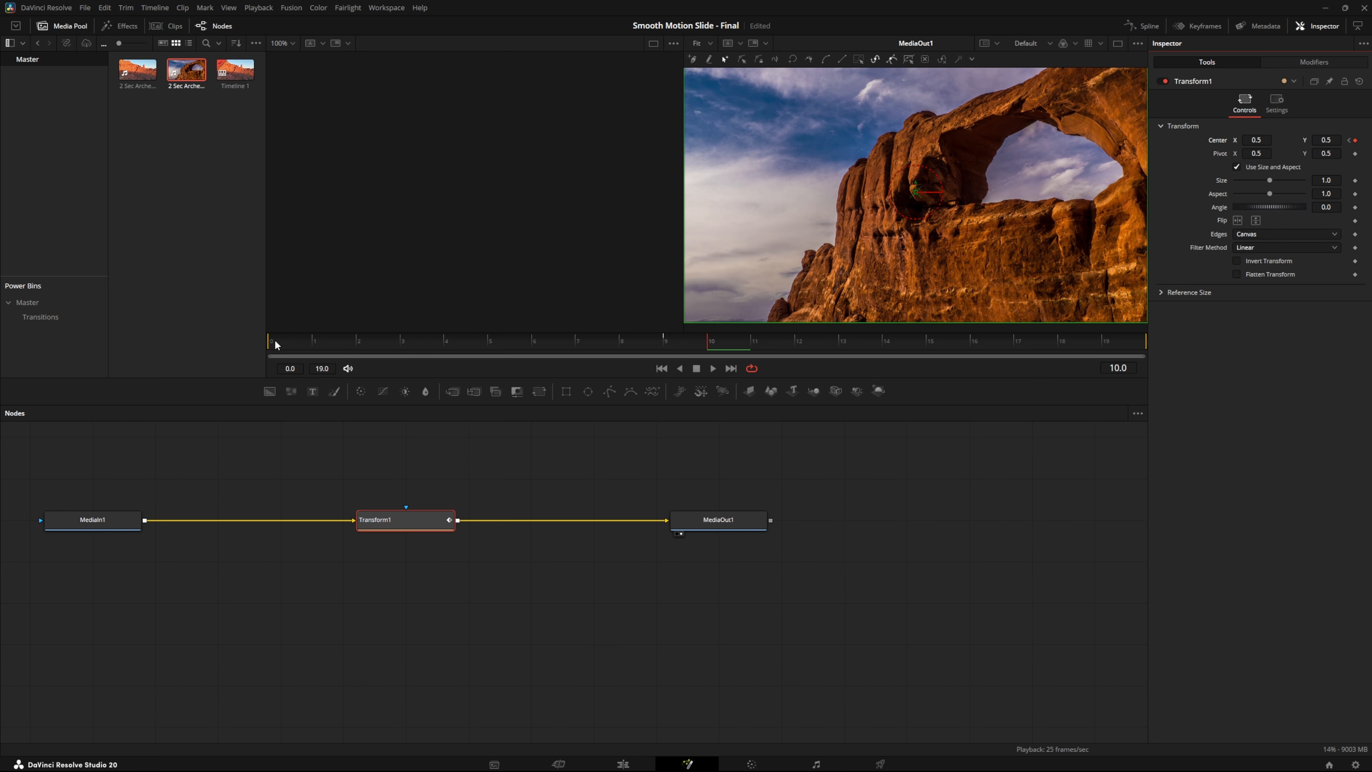
left_click(276, 345)
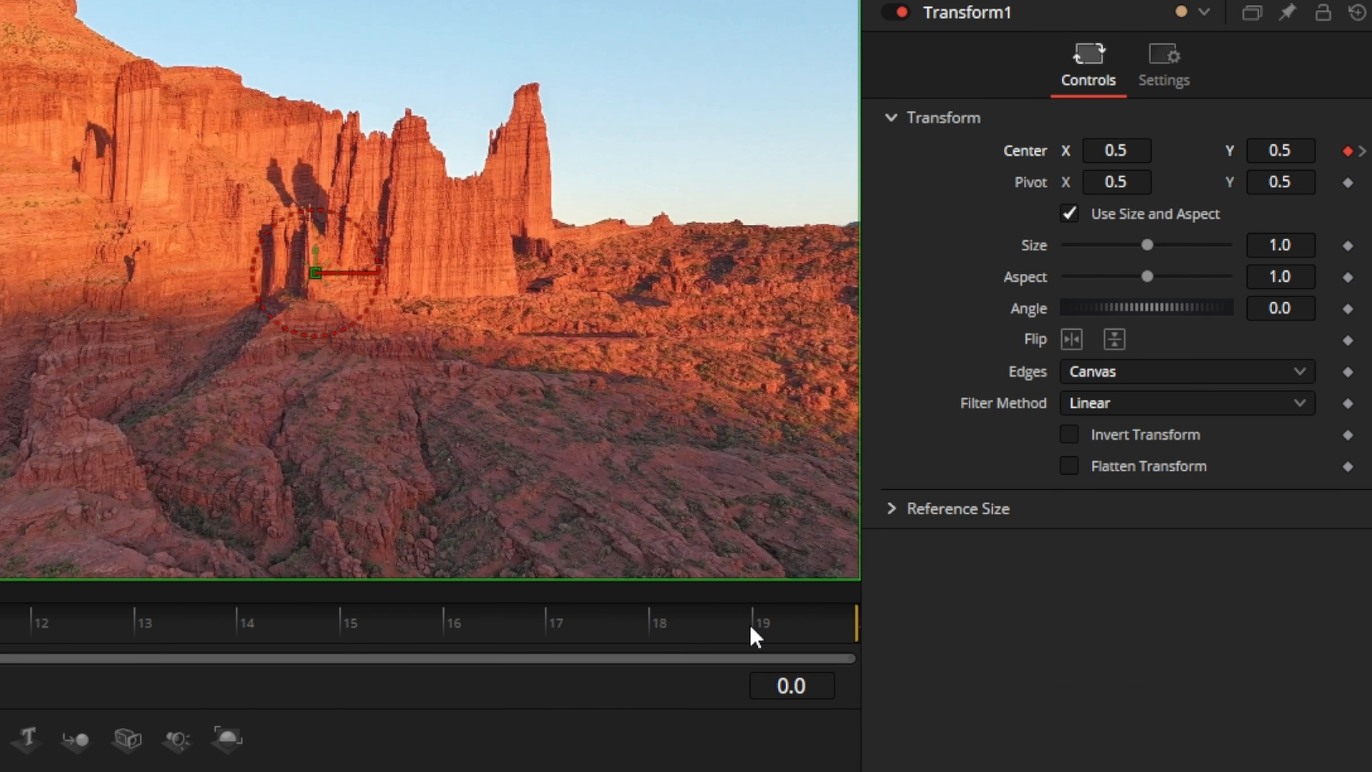
left_click(788, 634)
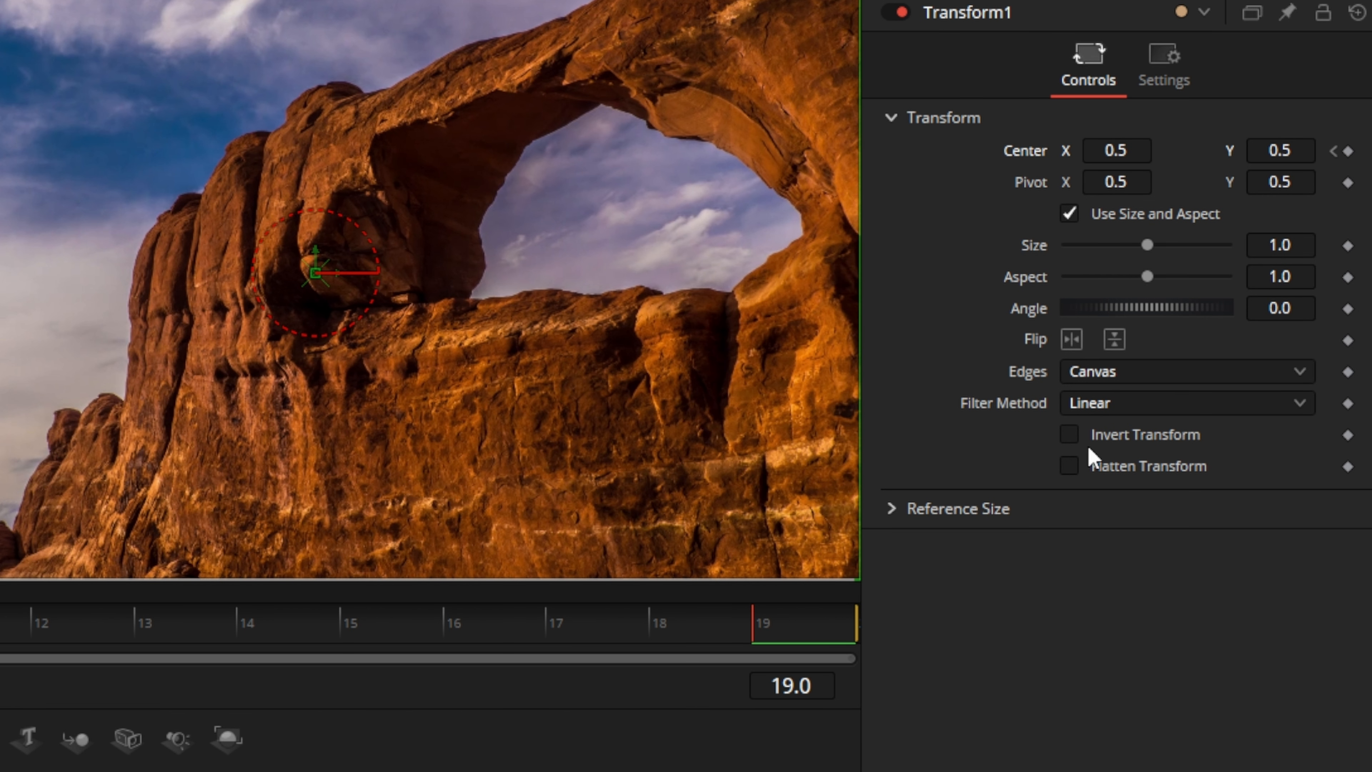
left_click(1348, 151)
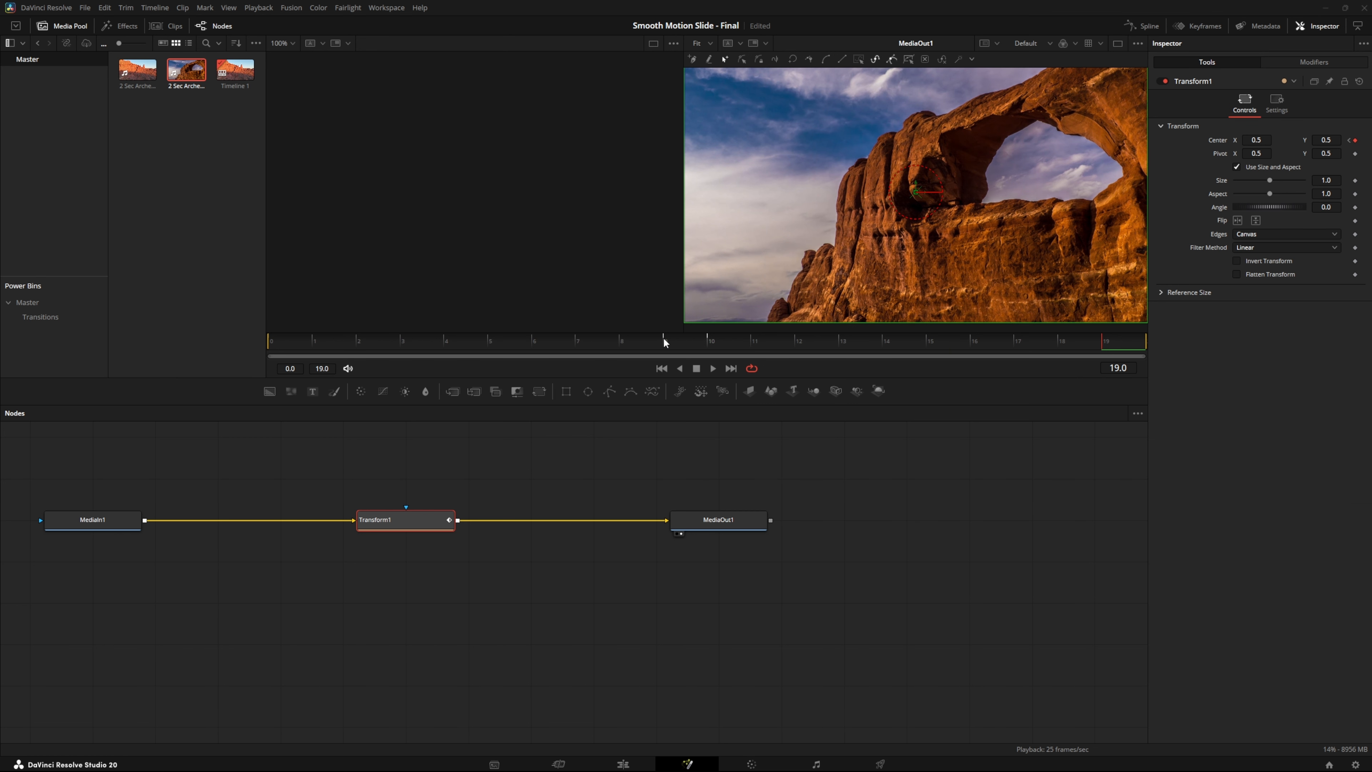
Set the Transform node's Center X to 1.0 at frame 9 and to 0 at frame 10.
left_click(664, 340)
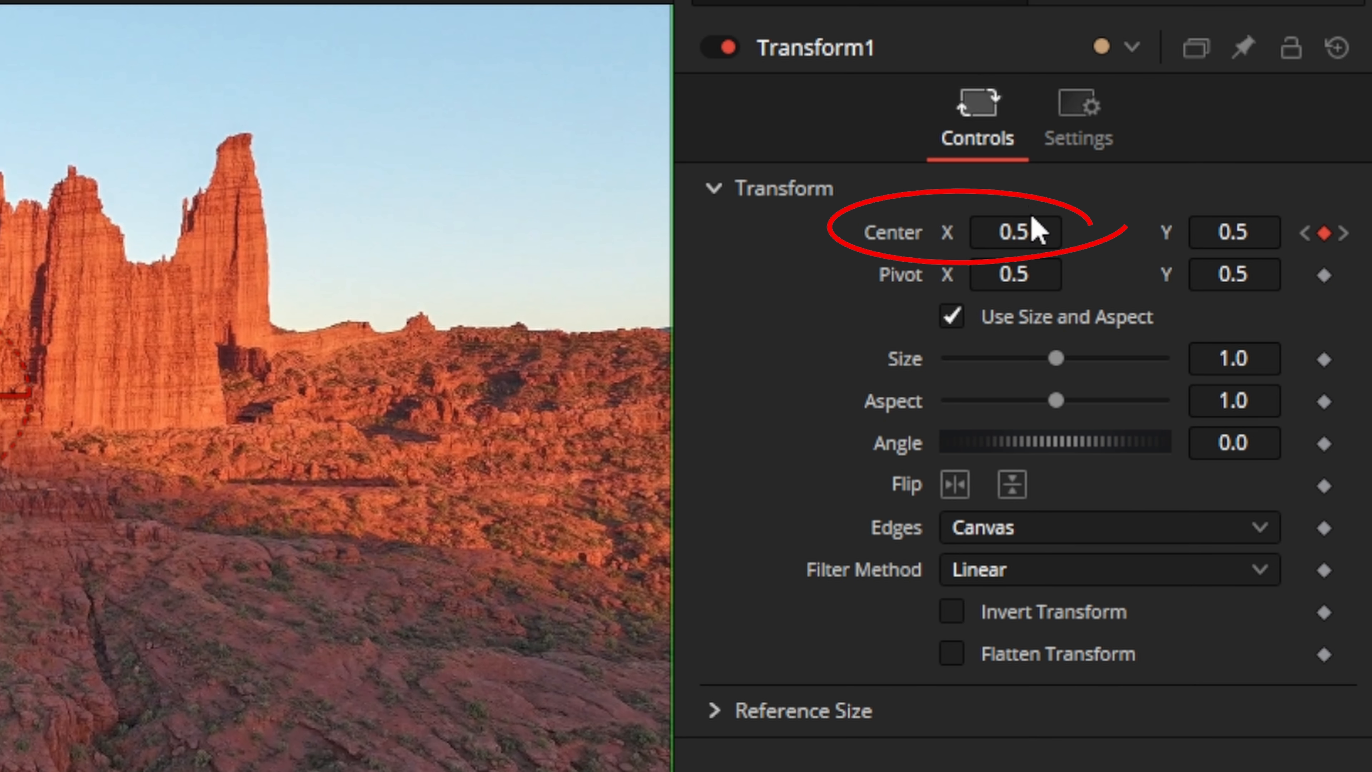
left_click(1041, 233)
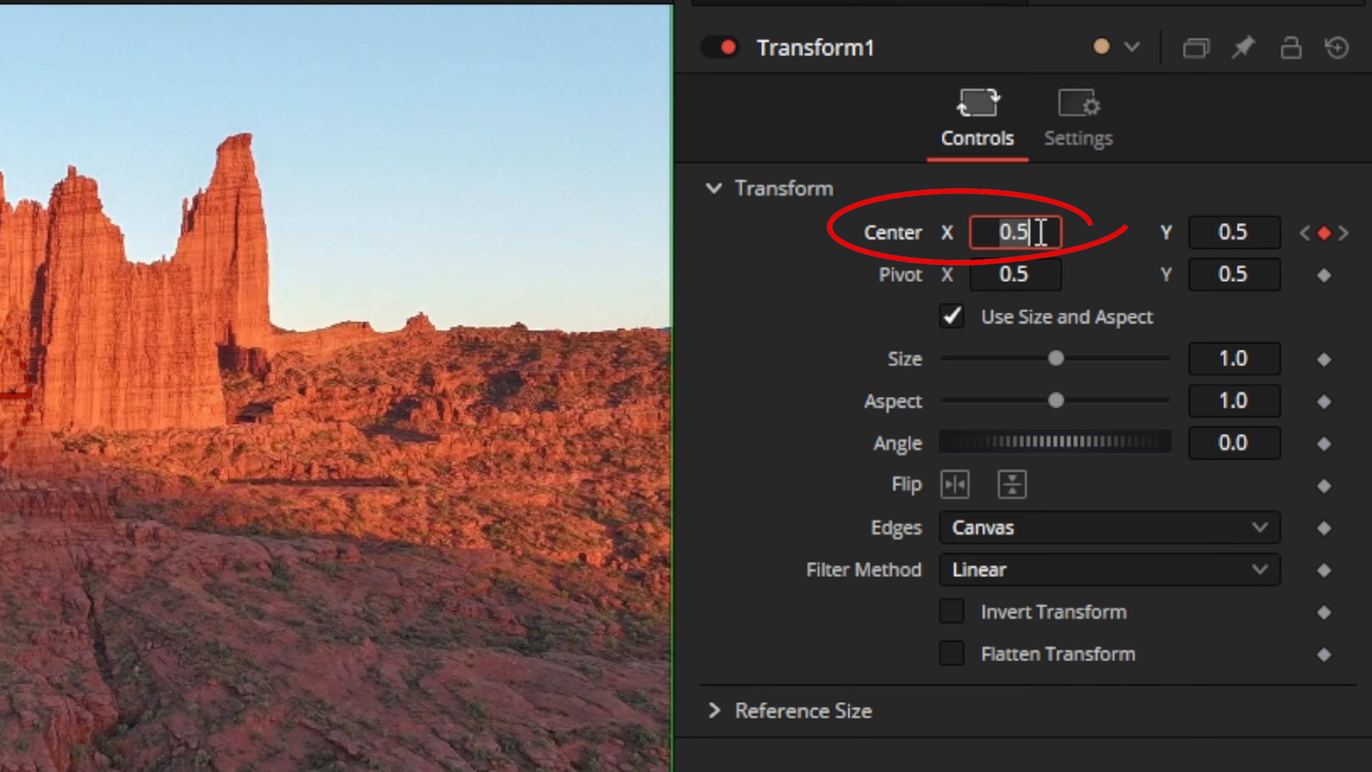
type("1")
key("Tab")
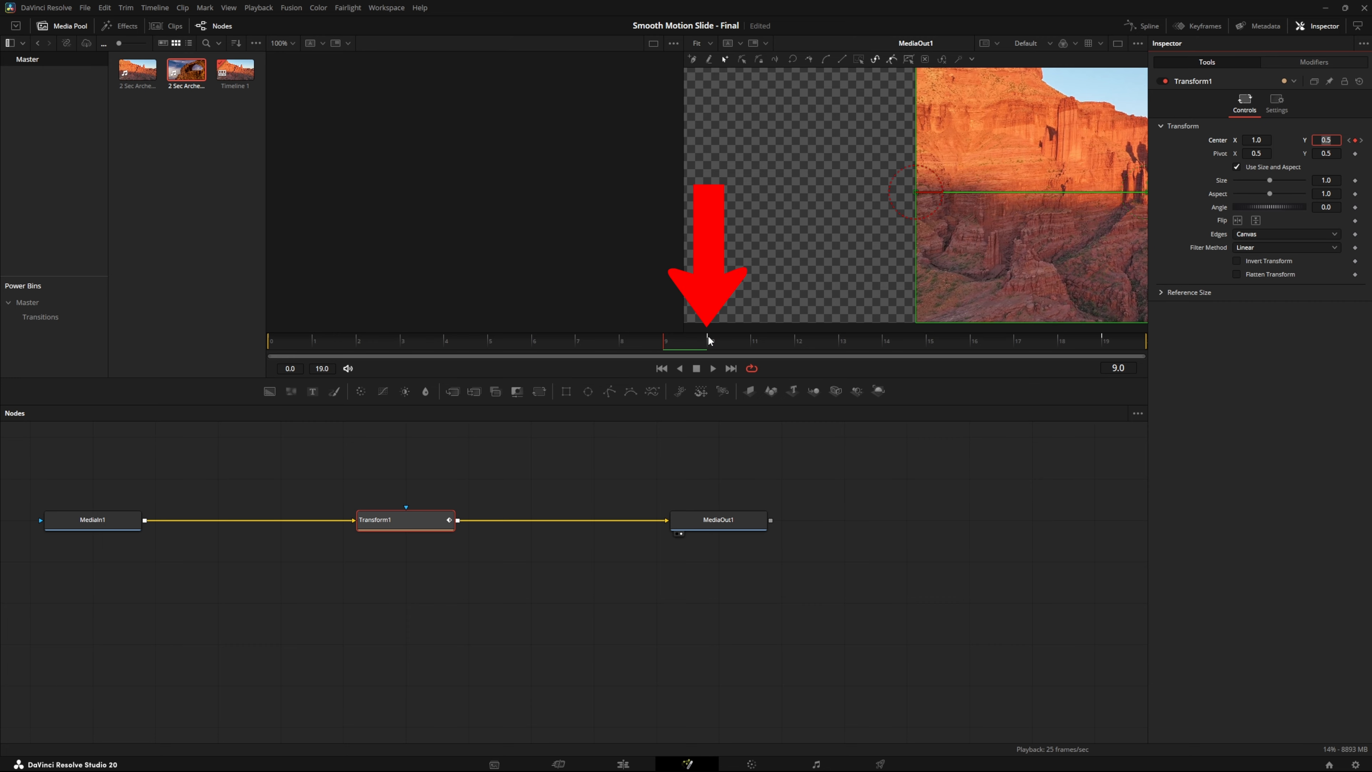
left_click(707, 336)
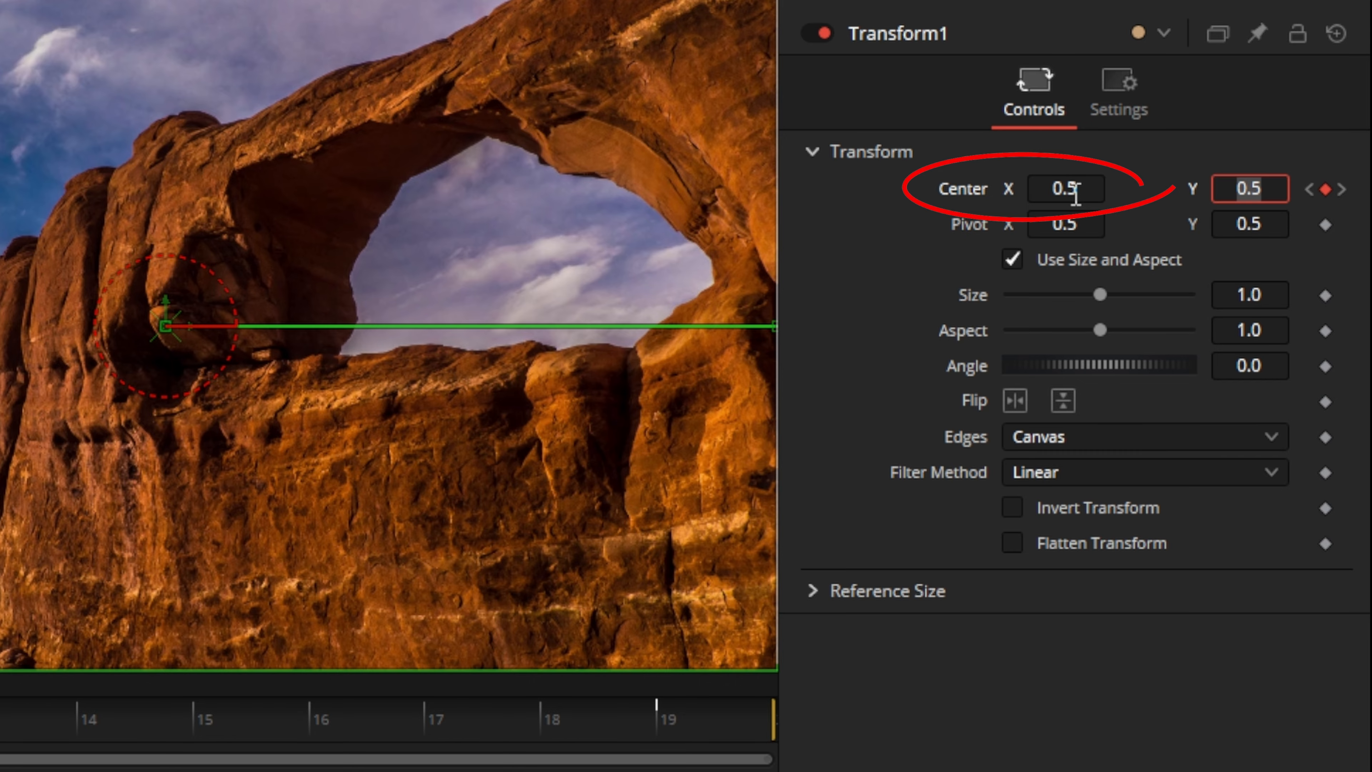
left_click(1075, 190)
type("0")
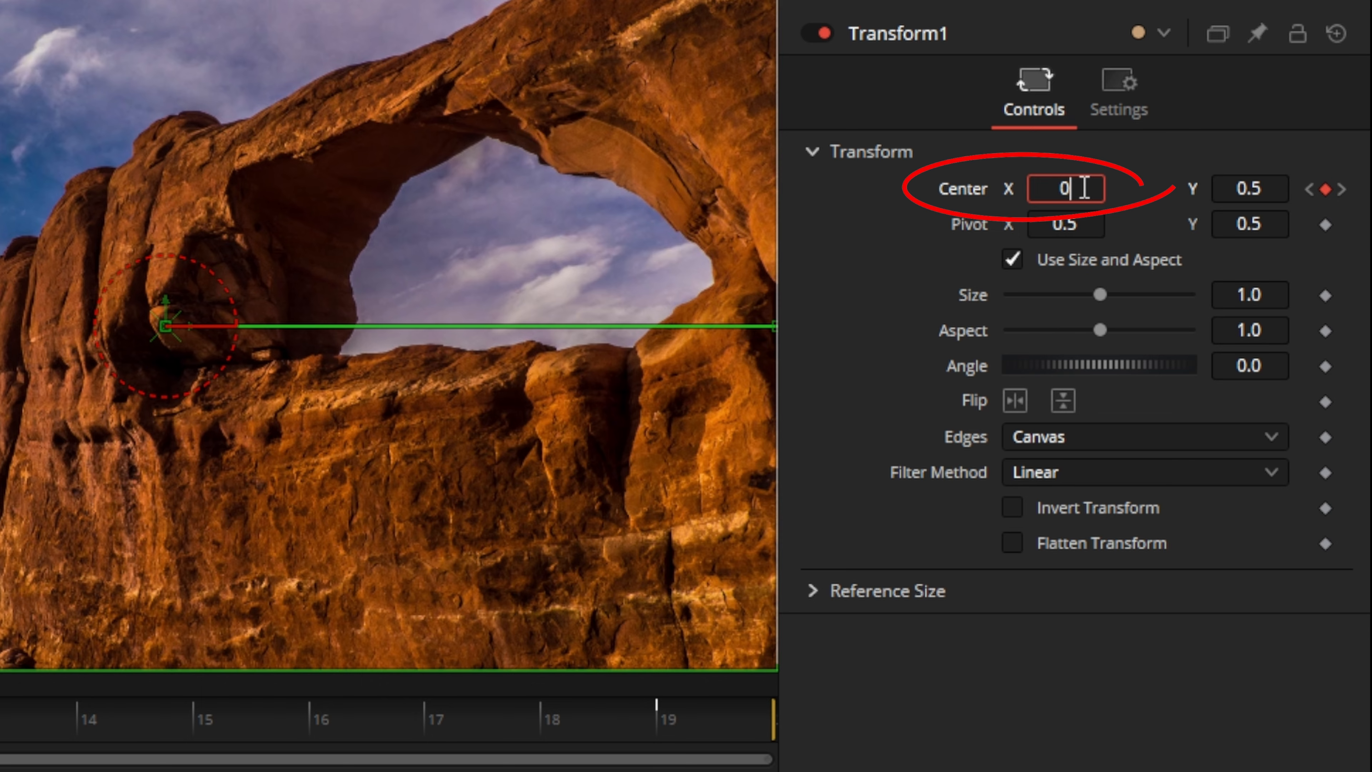
key("Tab")
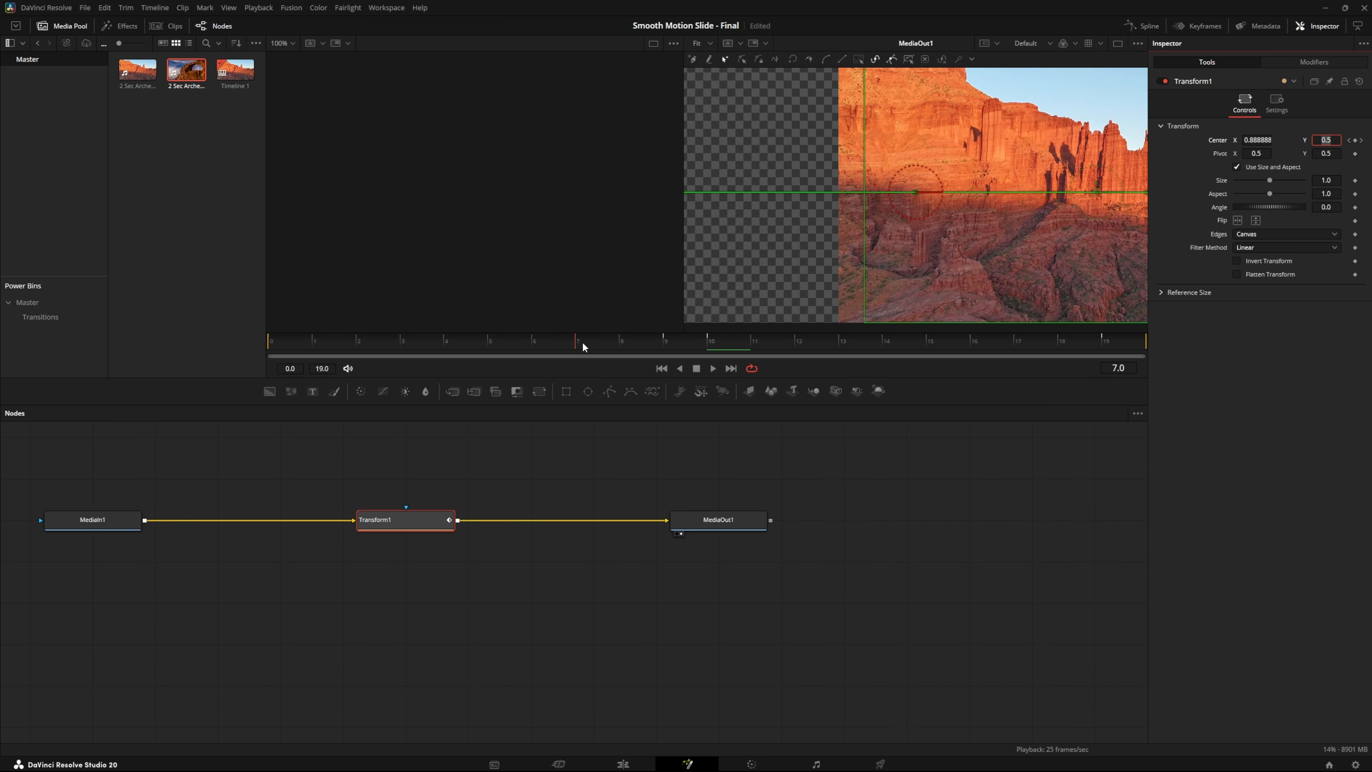
Scrub through and play the slide animation to check the movement across the cut.
left_click_drag(582, 341, 696, 356)
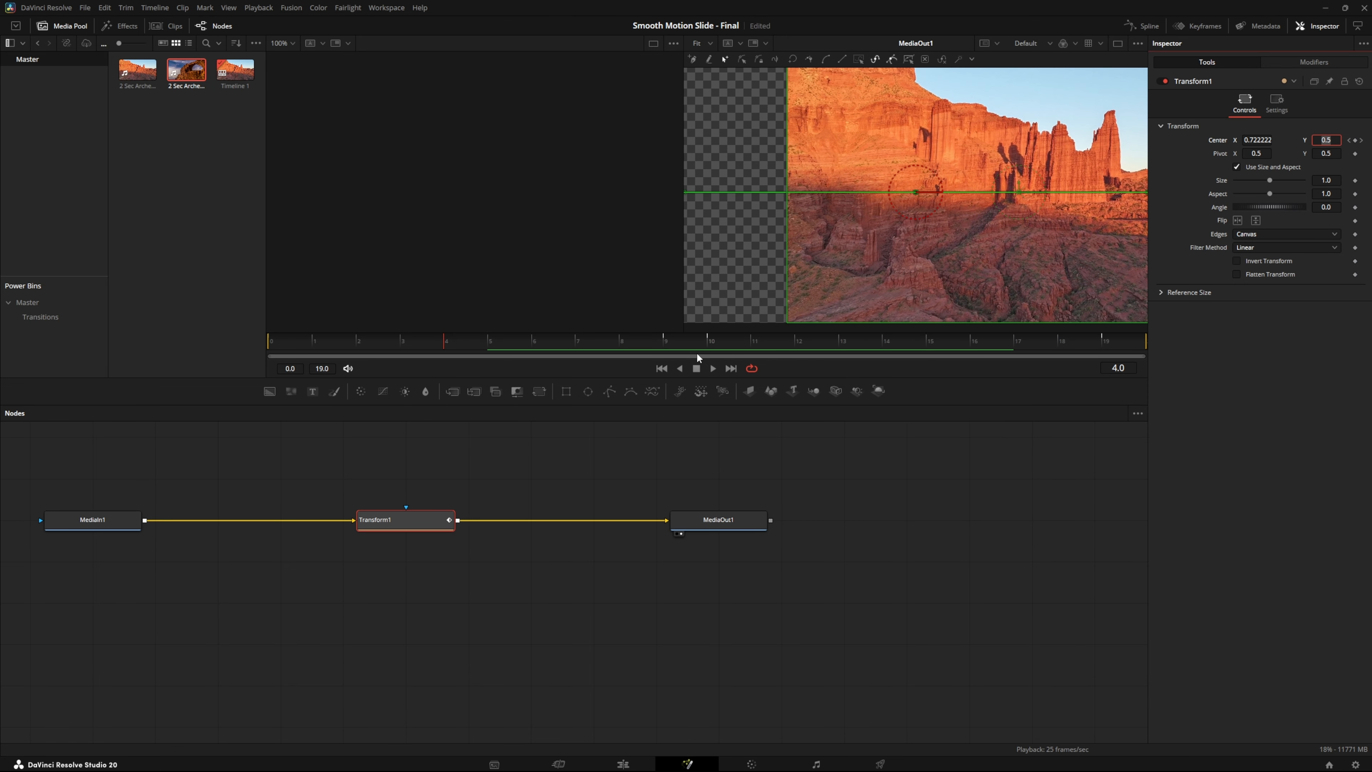
left_click(713, 368)
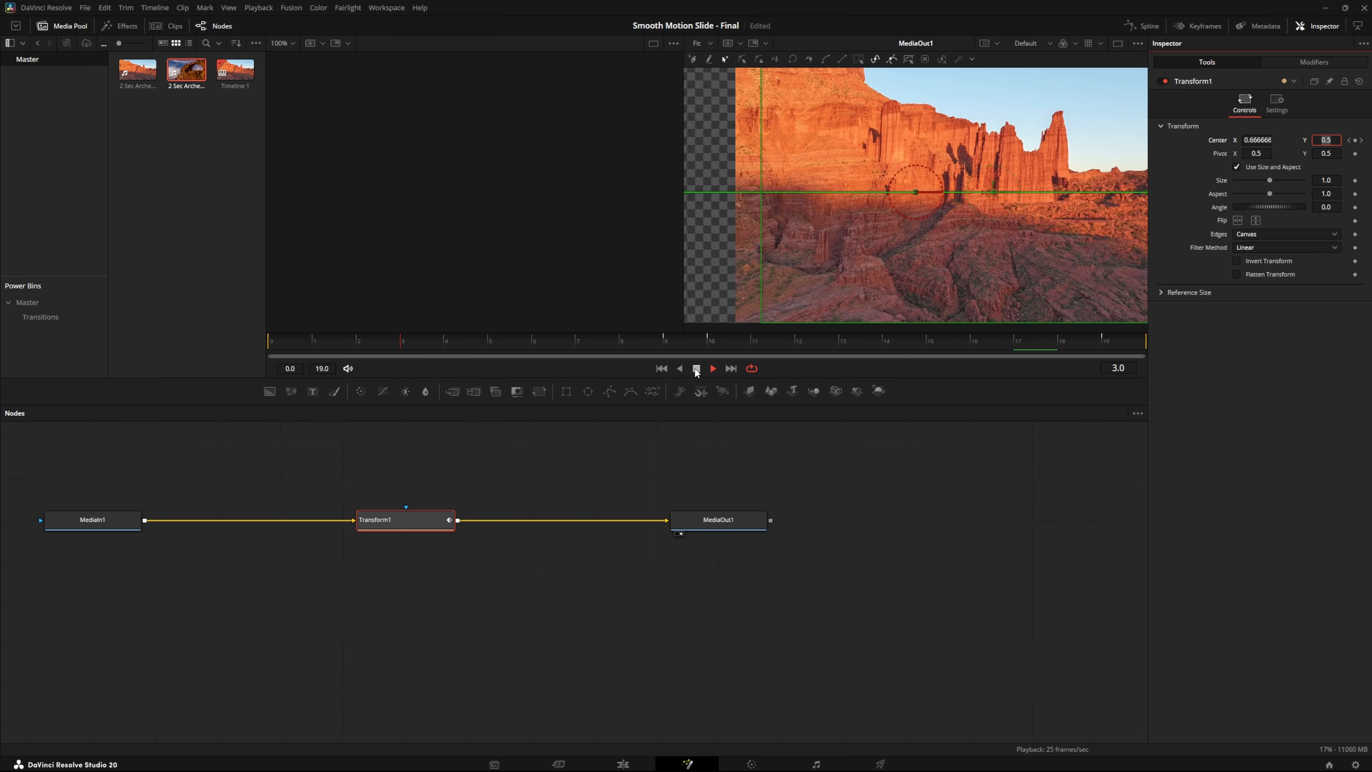
left_click(697, 369)
Set the Transform node's Edges to Mirror and play back the slide to check the filled edges.
left_click(666, 341)
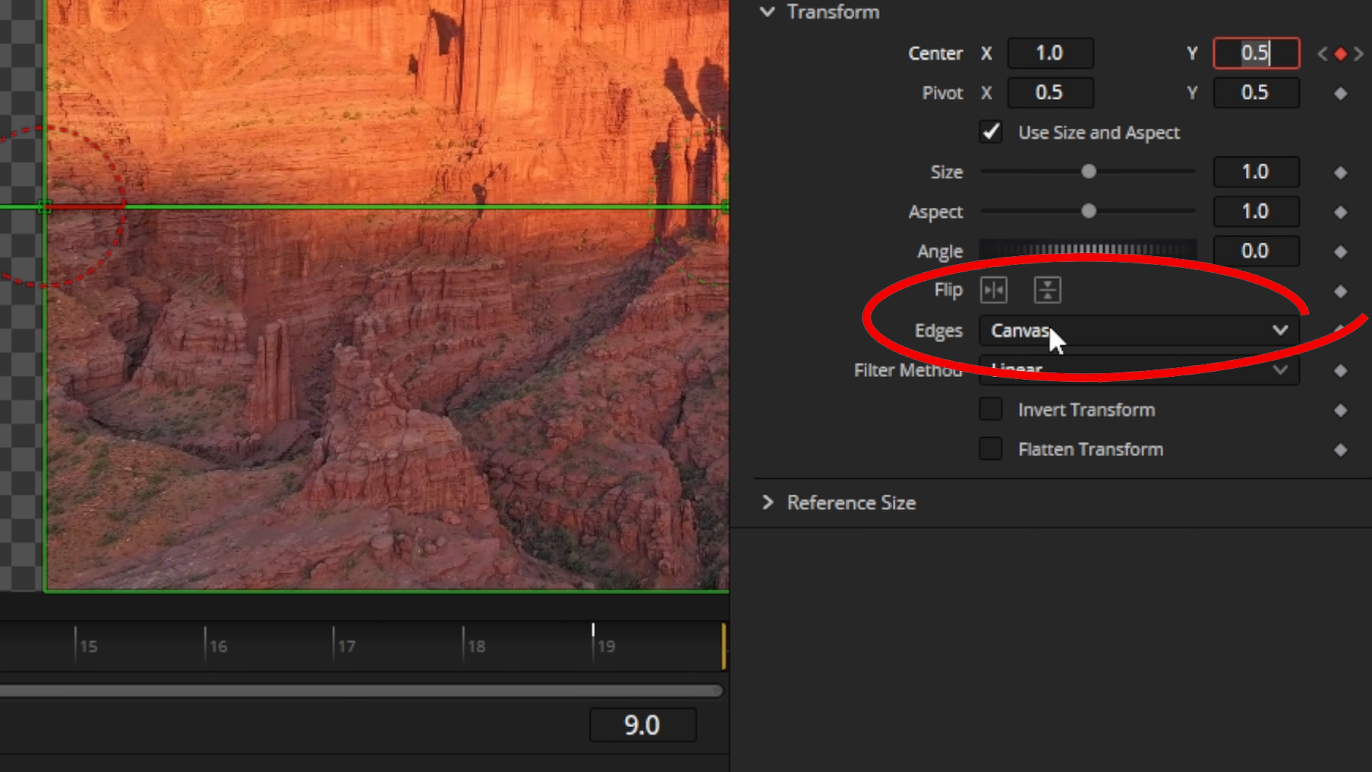
left_click(978, 339)
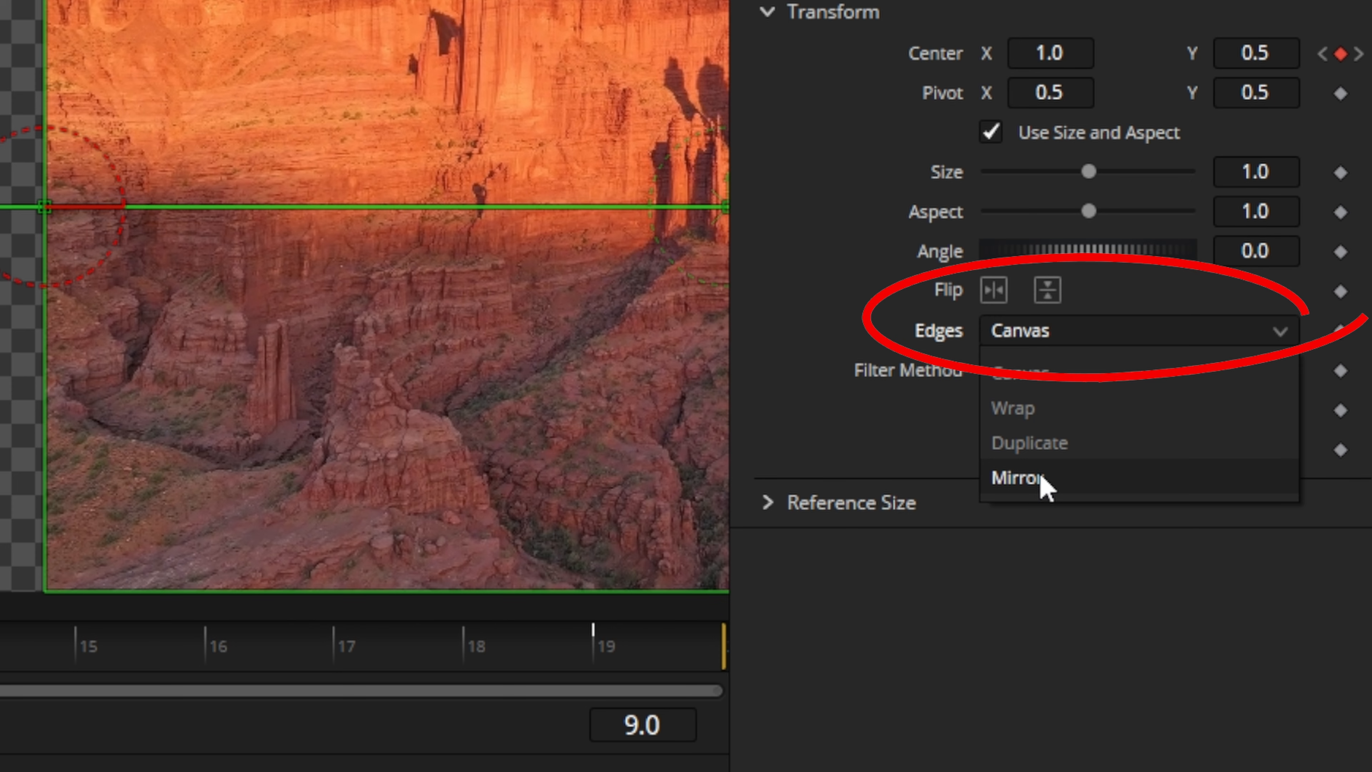
left_click(1026, 478)
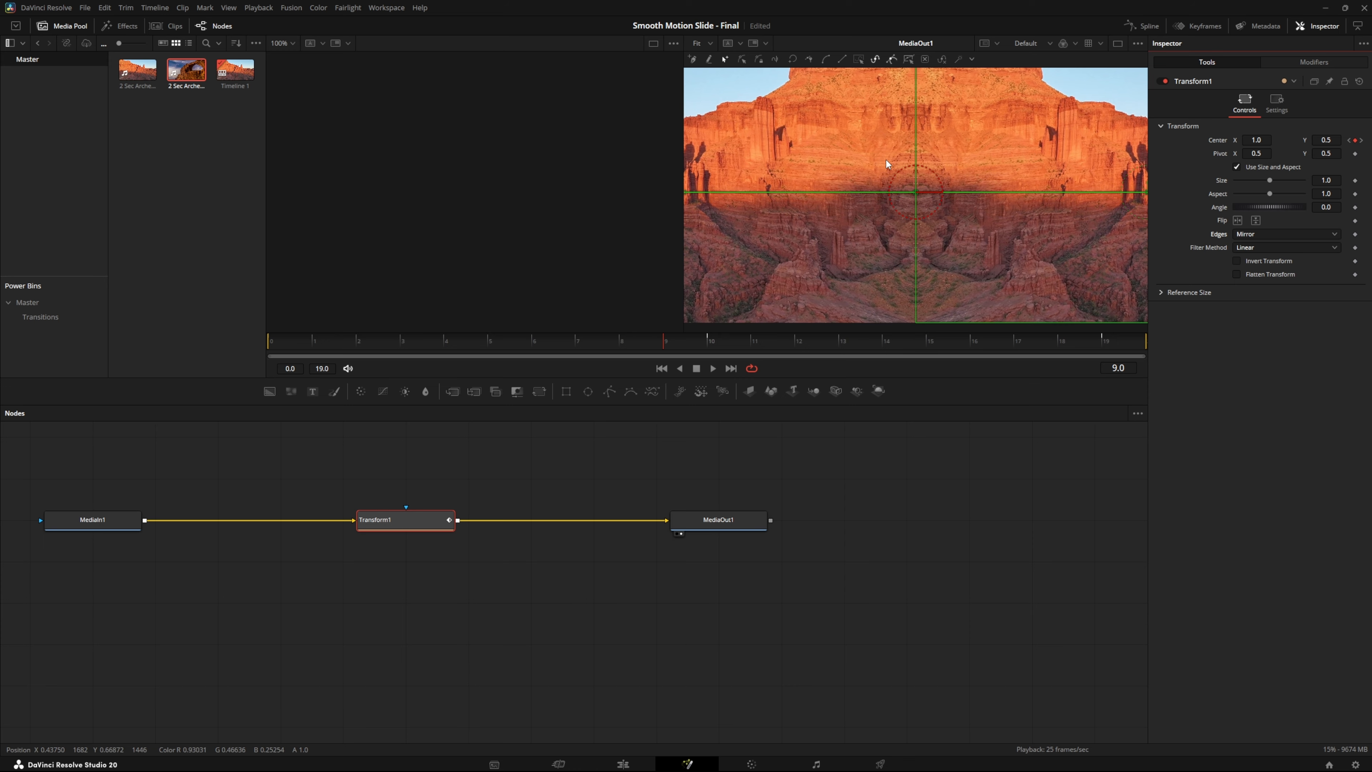
key("space")
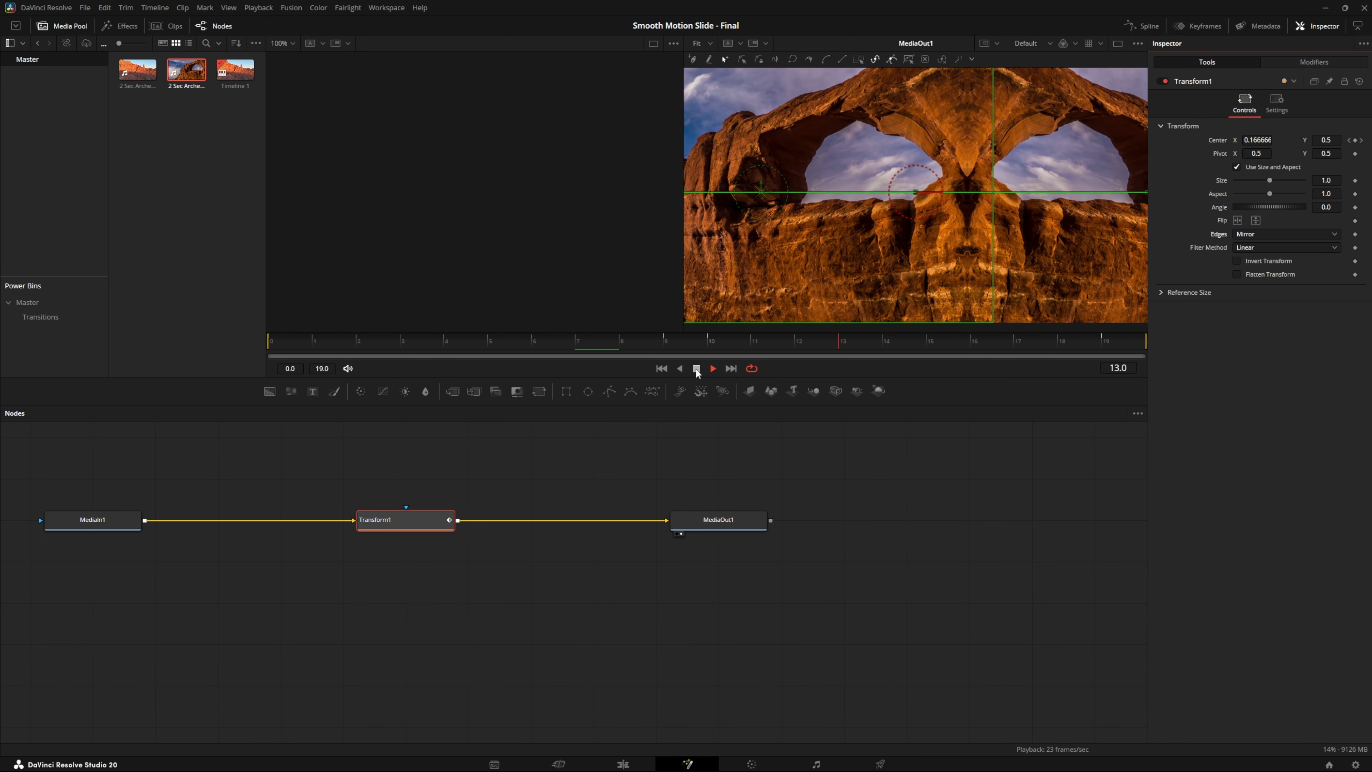
left_click(697, 370)
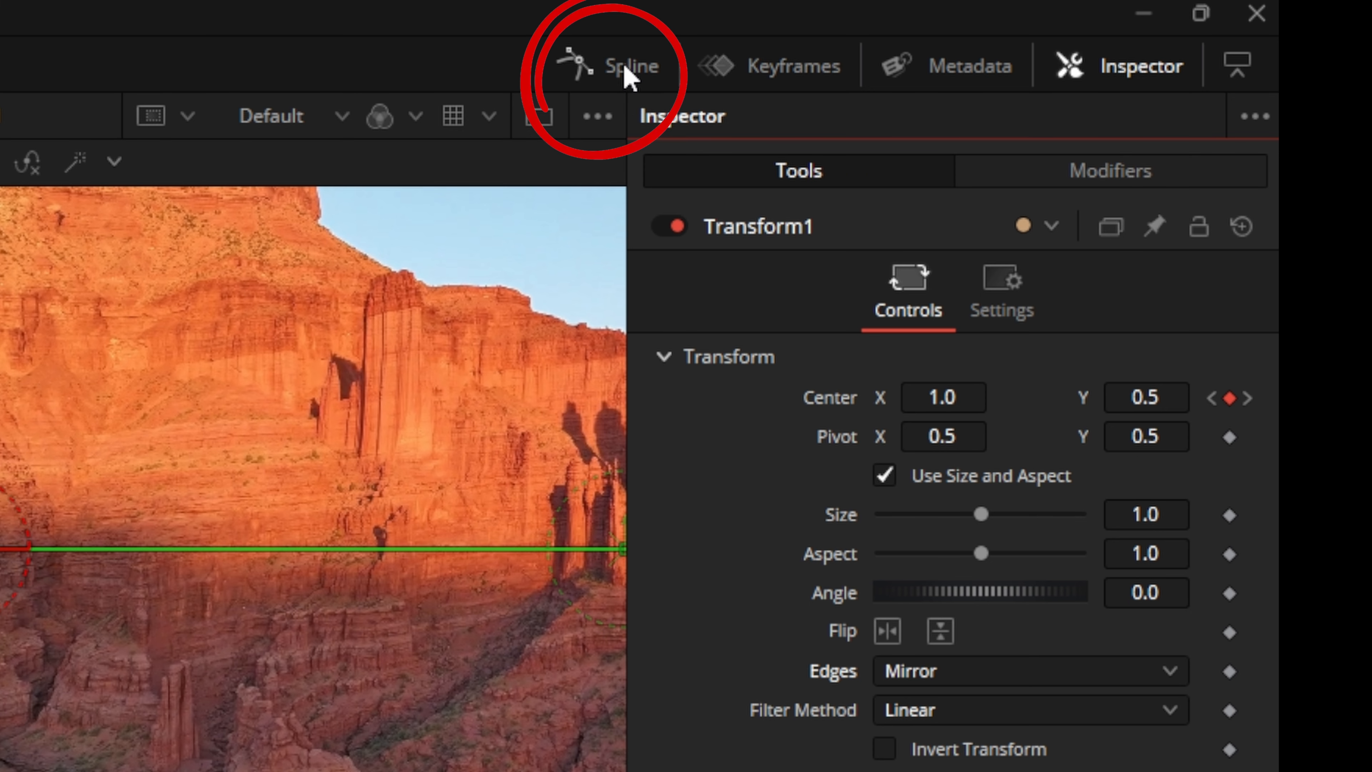
Show Transform1's Displacement curve in the Spline editor and select all of its keyframes.
left_click(629, 75)
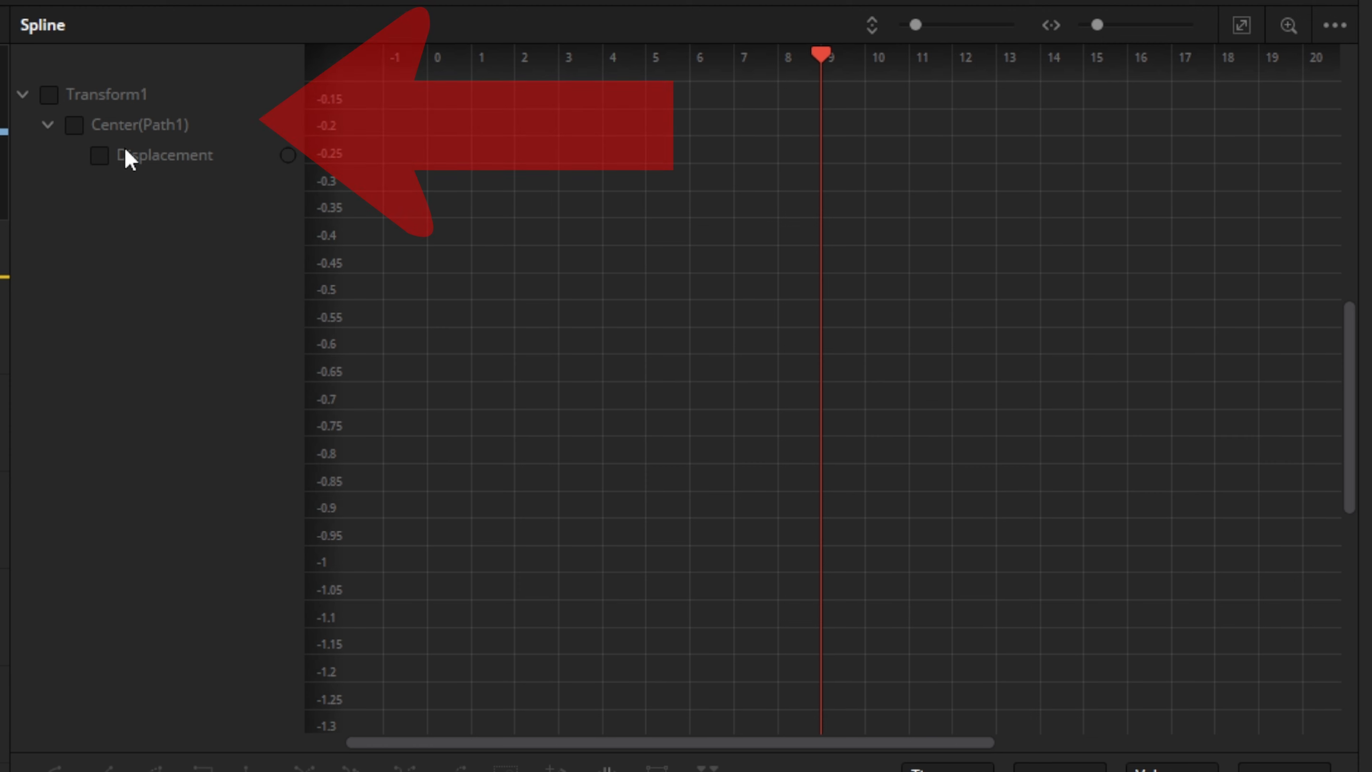
left_click(49, 95)
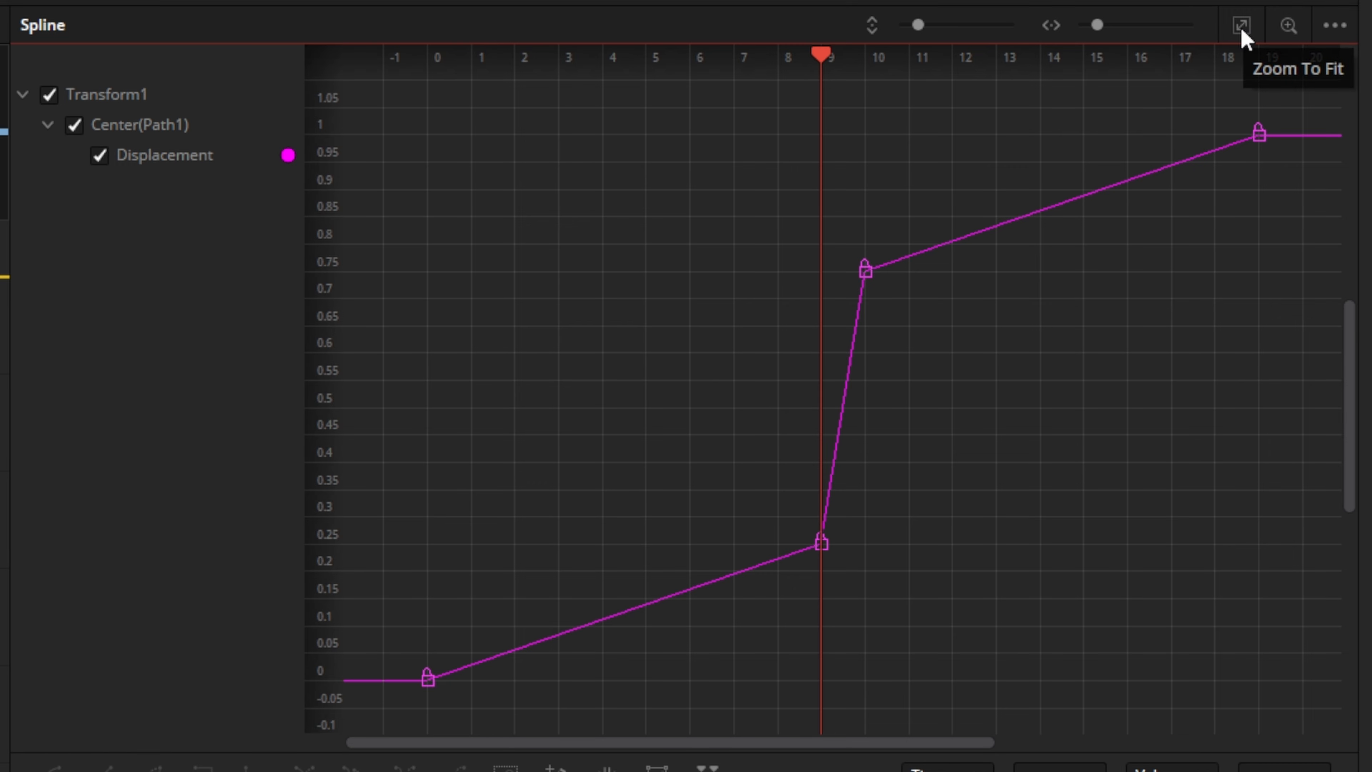
mouse_move(1232, 100)
left_mouse_down()
mouse_move(1241, 328)
mouse_move(886, 640)
left_mouse_up()
left_click_drag(1274, 181, 432, 706)
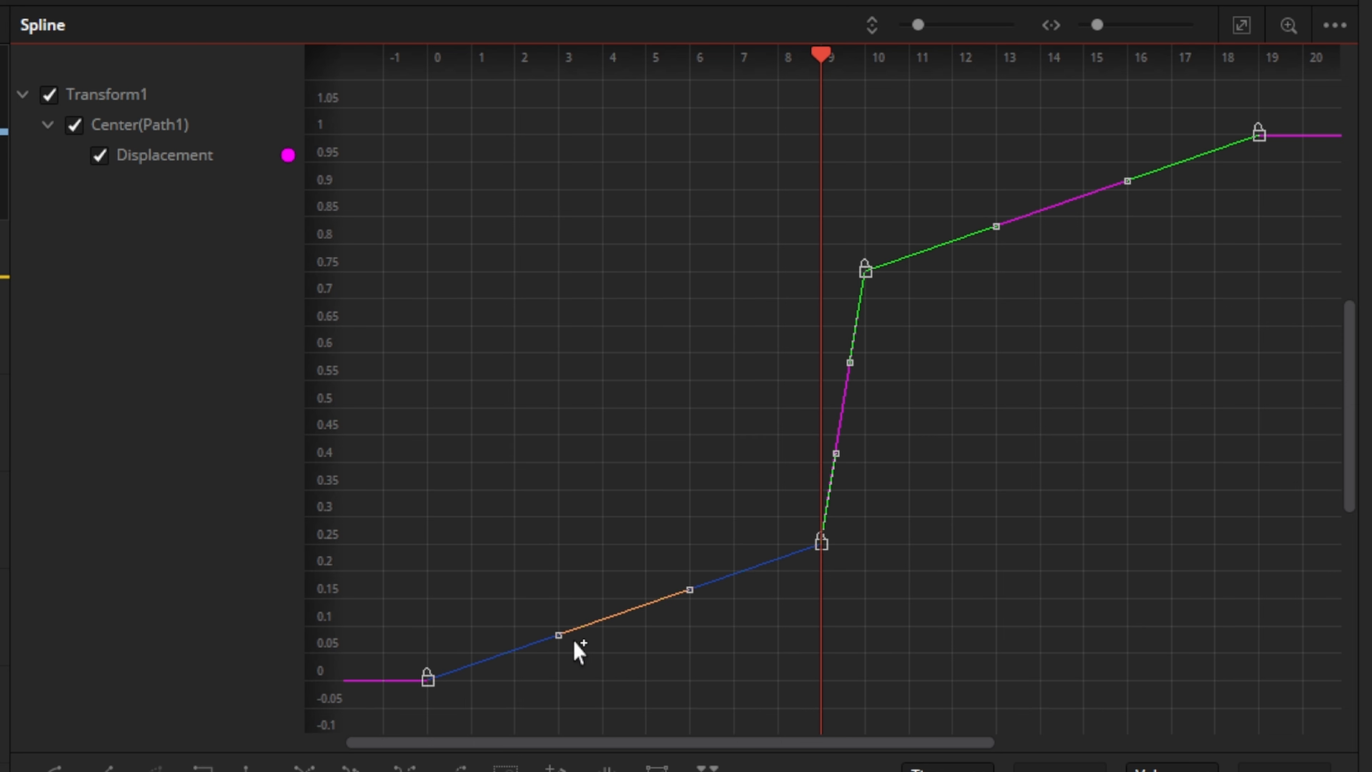
Smooth the selected Displacement keyframes, adjust the handles for a steep rise around frames 9 and 10, and play back the transition on the Edit page.
key("s")
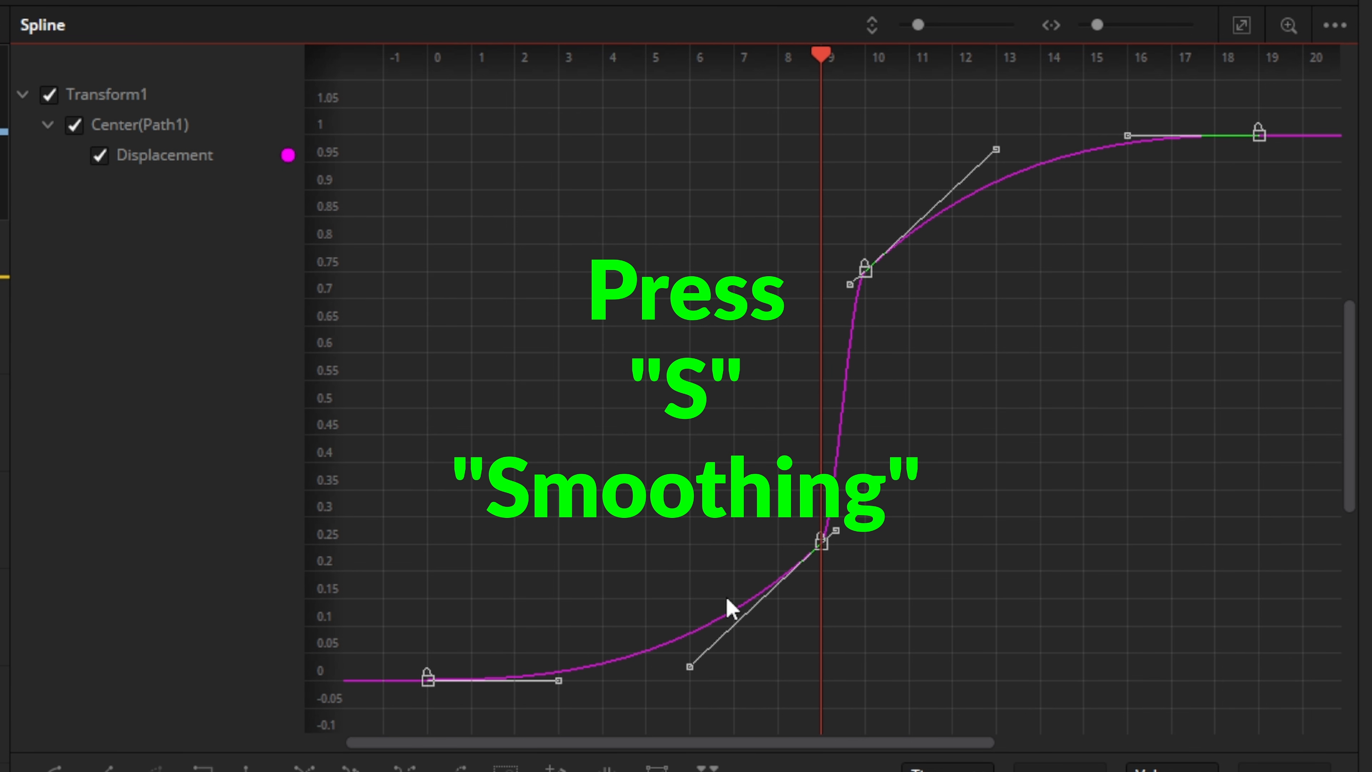
left_click_drag(688, 671, 806, 688)
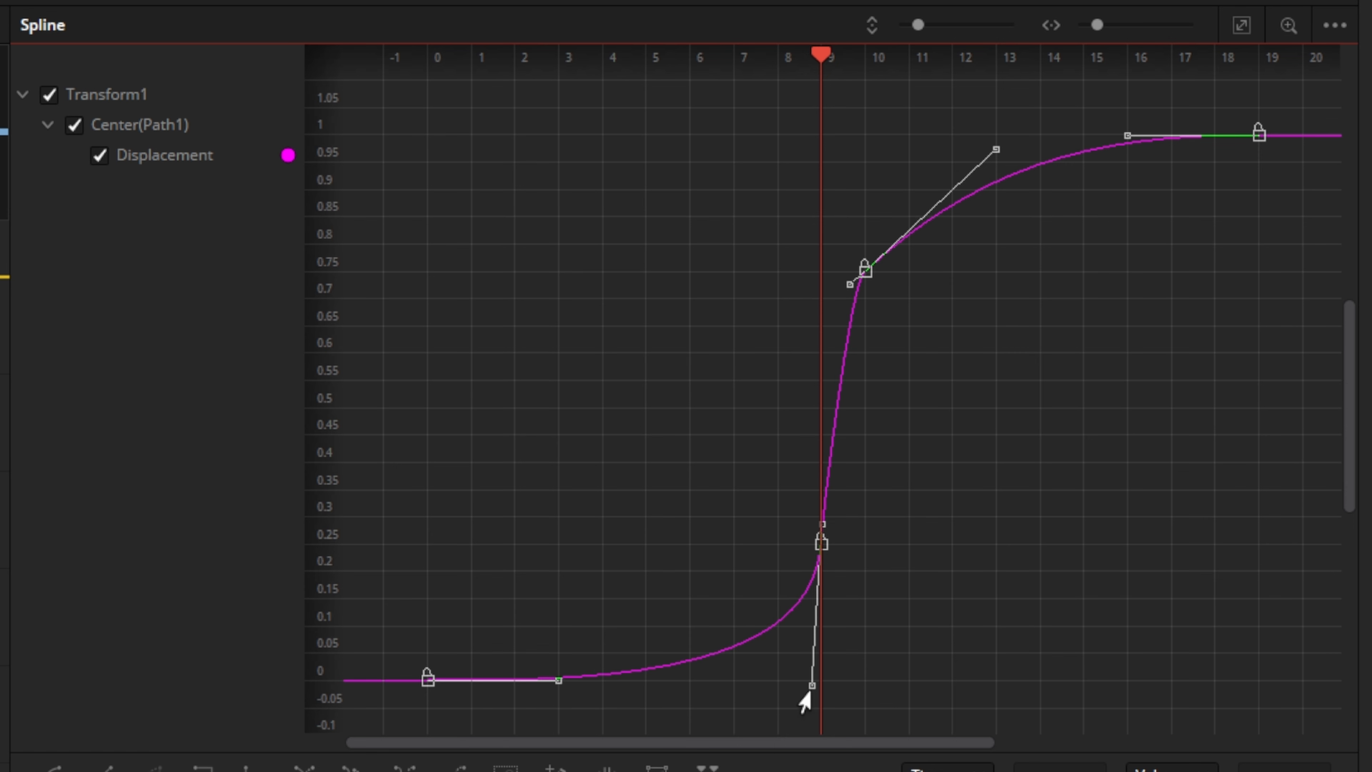
left_click_drag(559, 680, 791, 692)
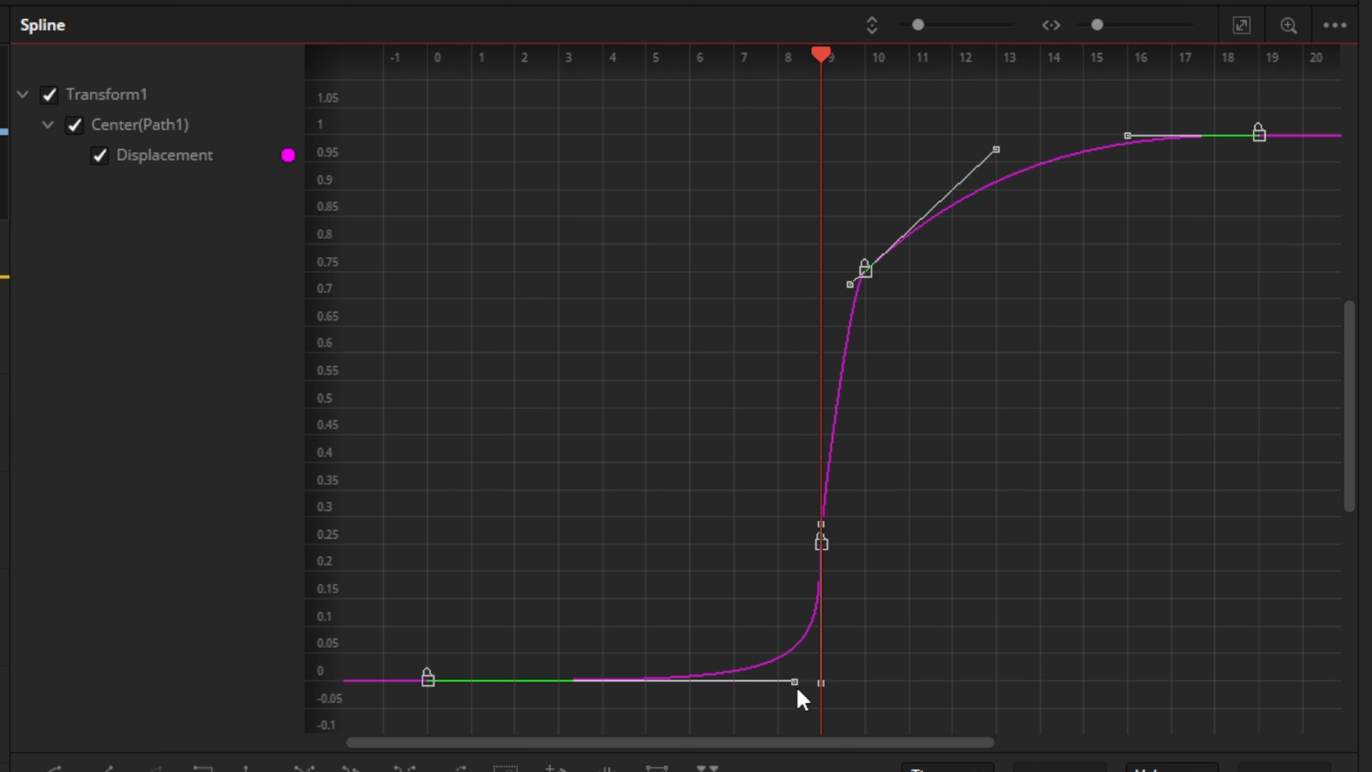
left_click_drag(997, 149, 865, 135)
left_click_drag(1122, 138, 891, 136)
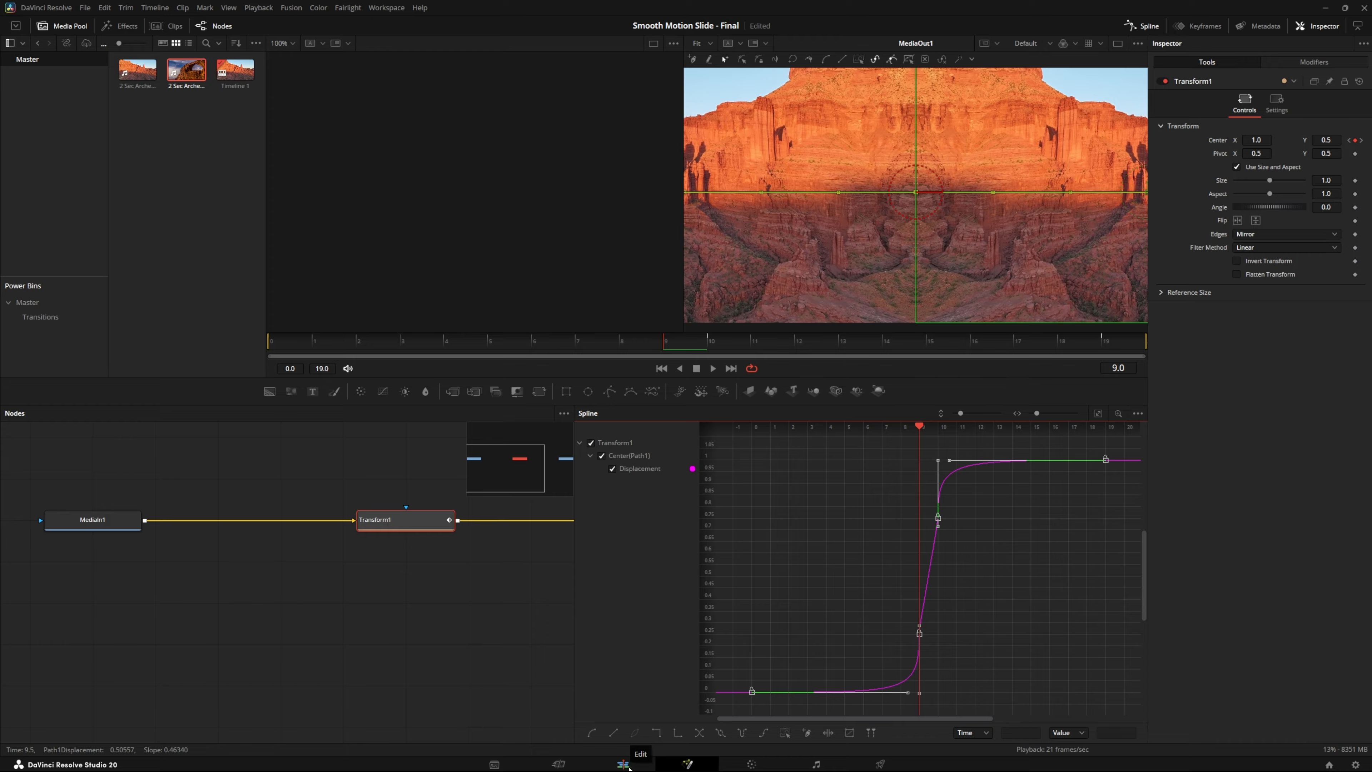
left_click(628, 766)
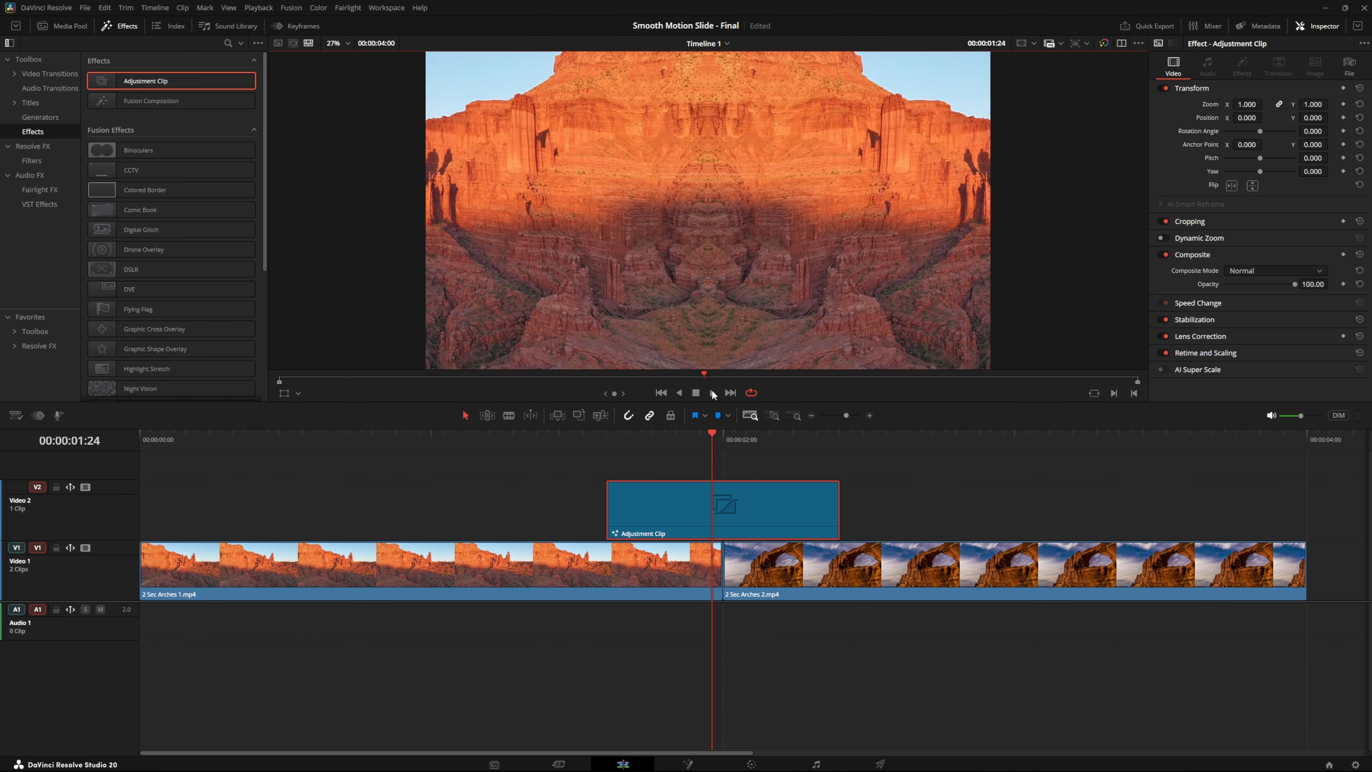
left_click(713, 391)
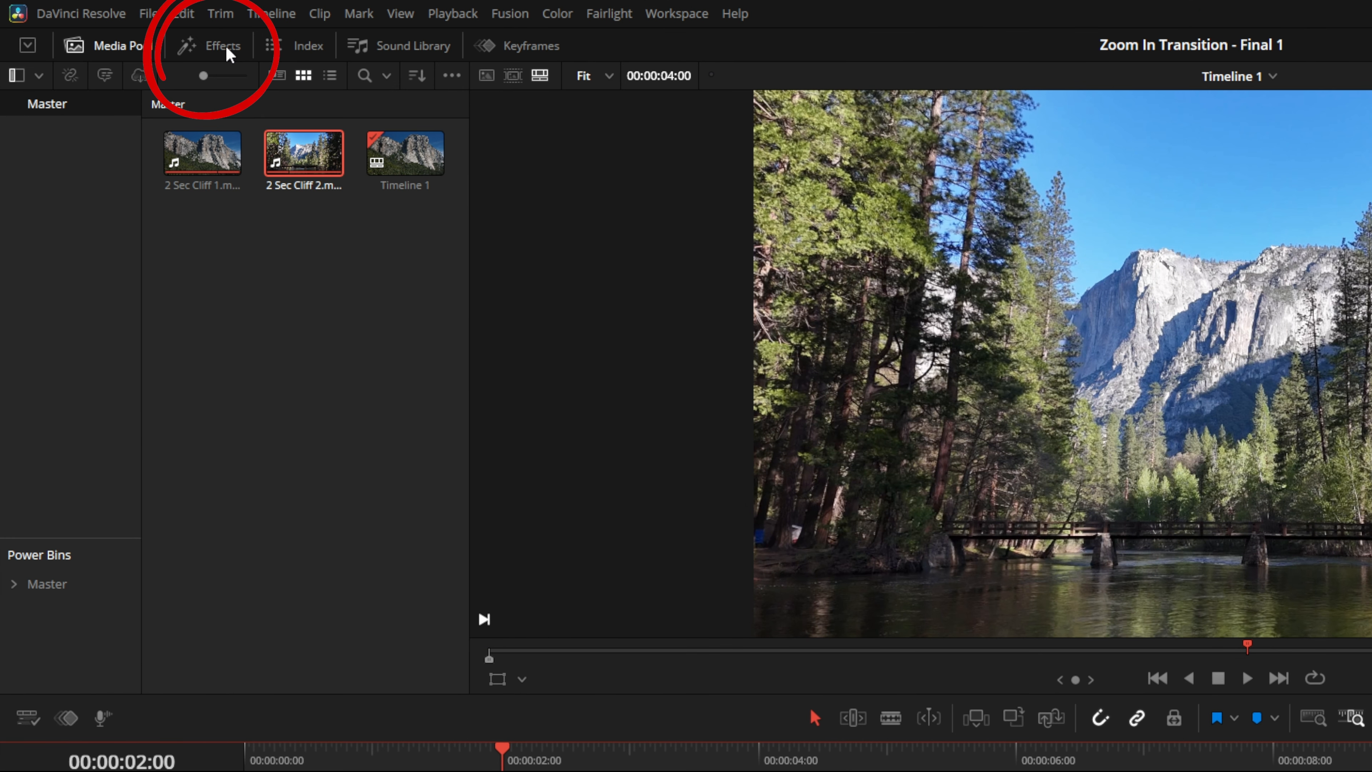
Place an adjustment clip on Video 2 over the cut between the two cliff clips and extend its start to the earlier split.
left_click(128, 27)
left_click_drag(255, 192, 442, 771)
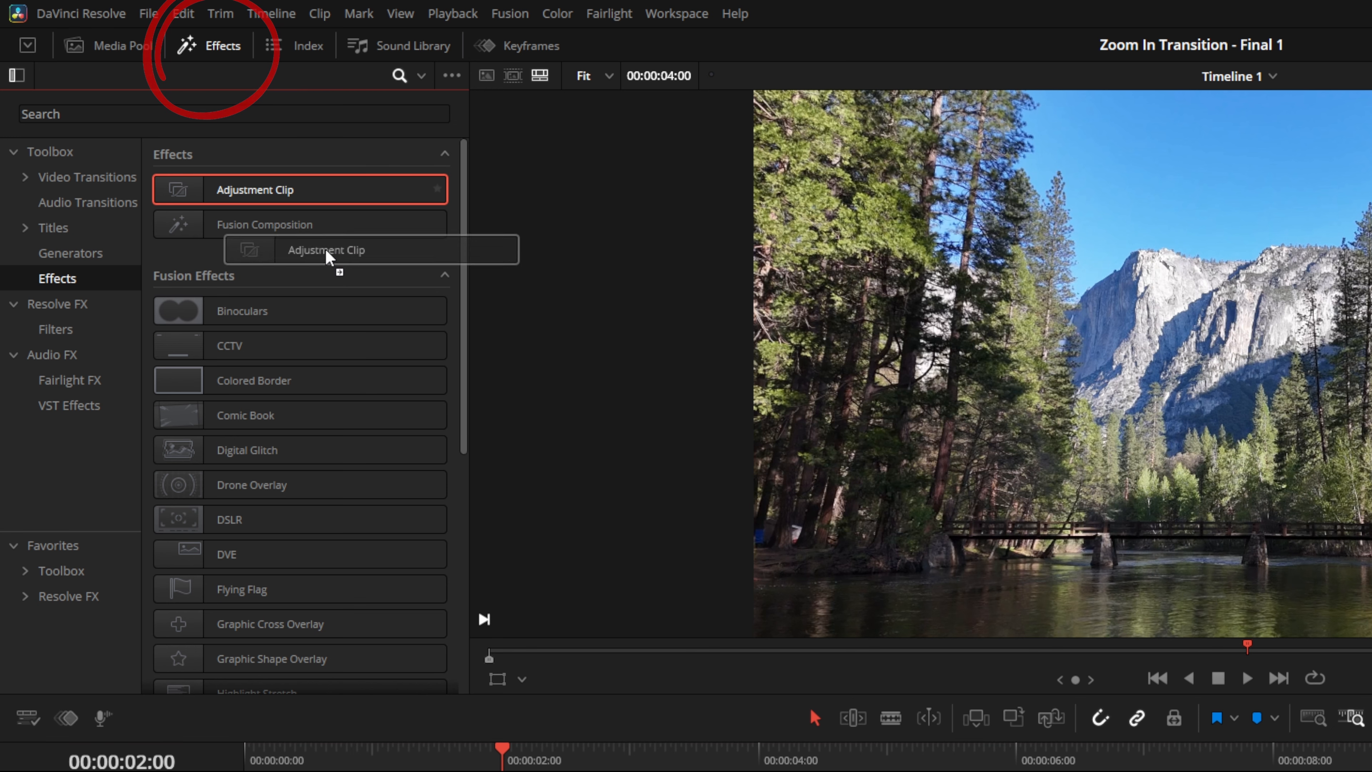
left_click_drag(262, 509, 244, 510)
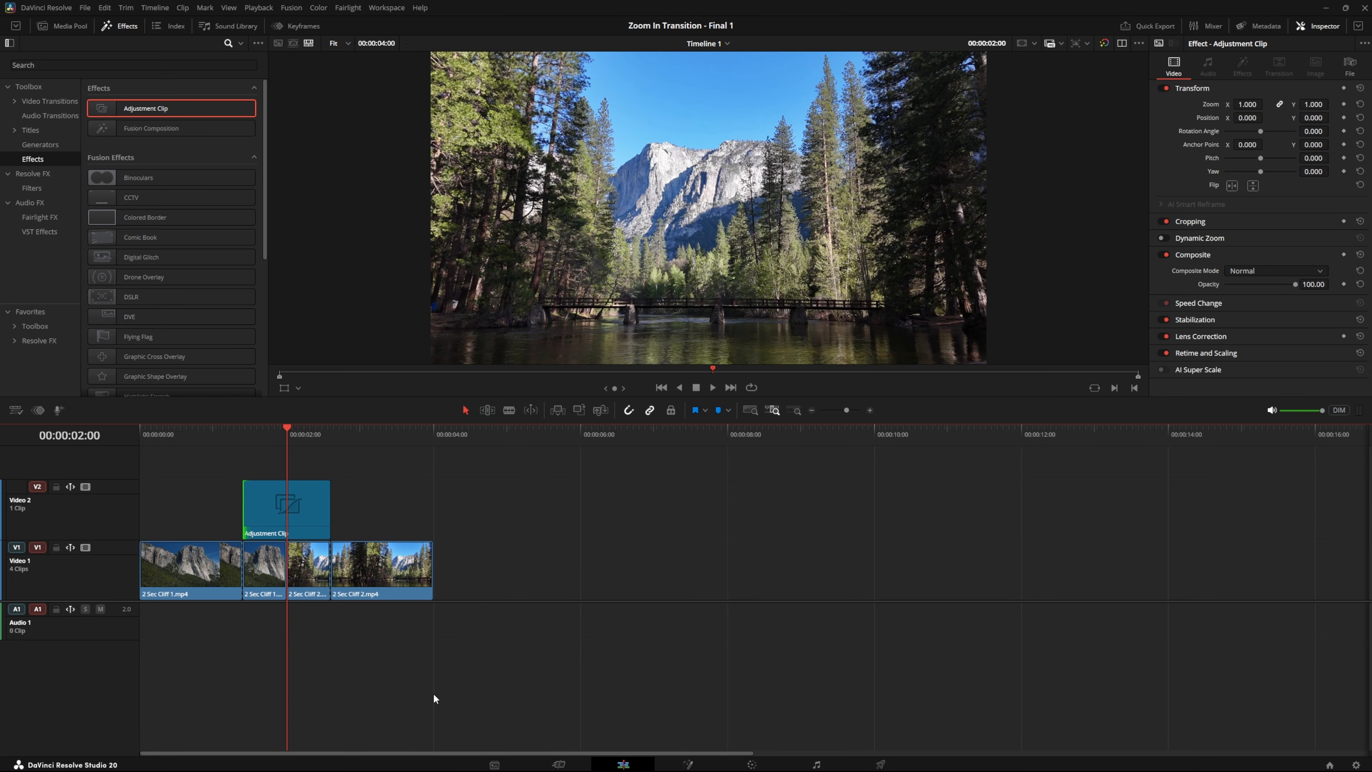
Open the adjustment clip in Fusion and insert a Transform node between MediaIn1 and MediaOut1.
left_click(691, 765)
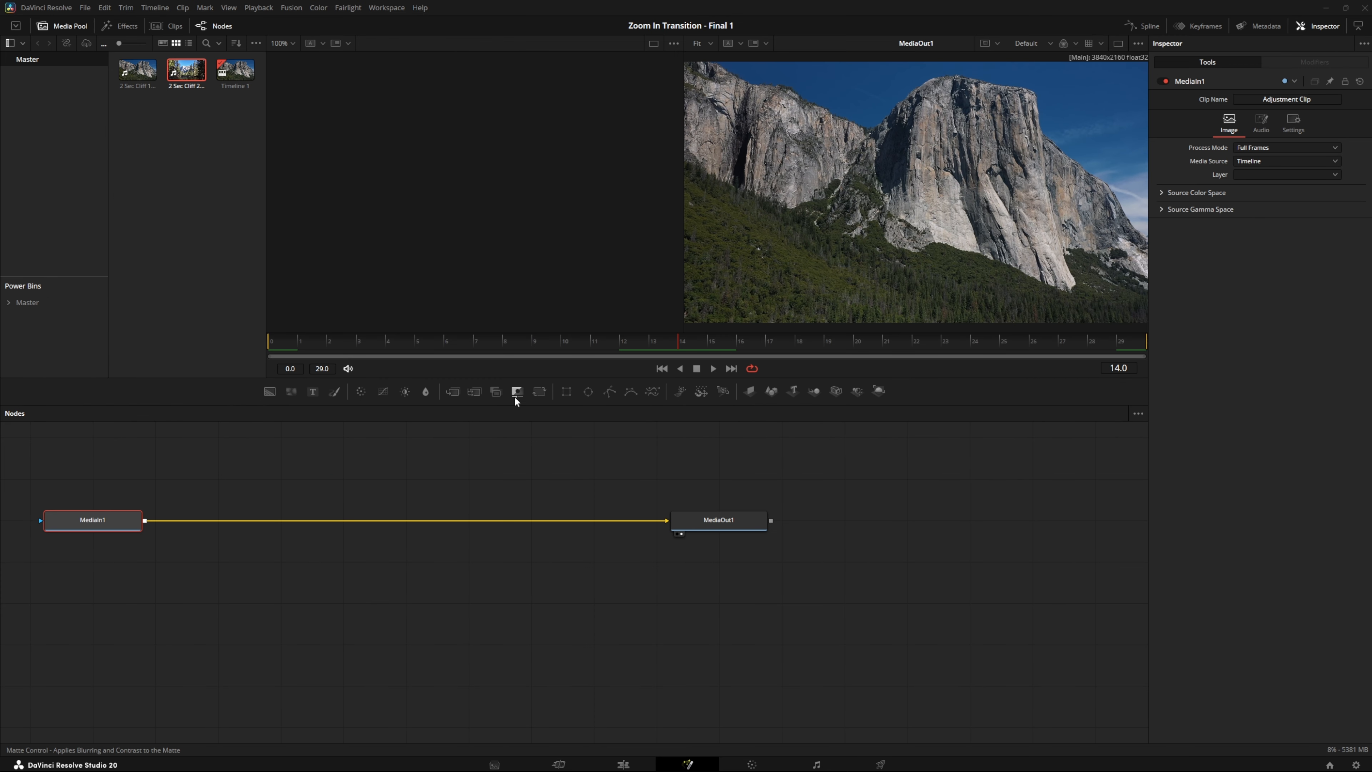
left_click_drag(538, 391, 403, 519)
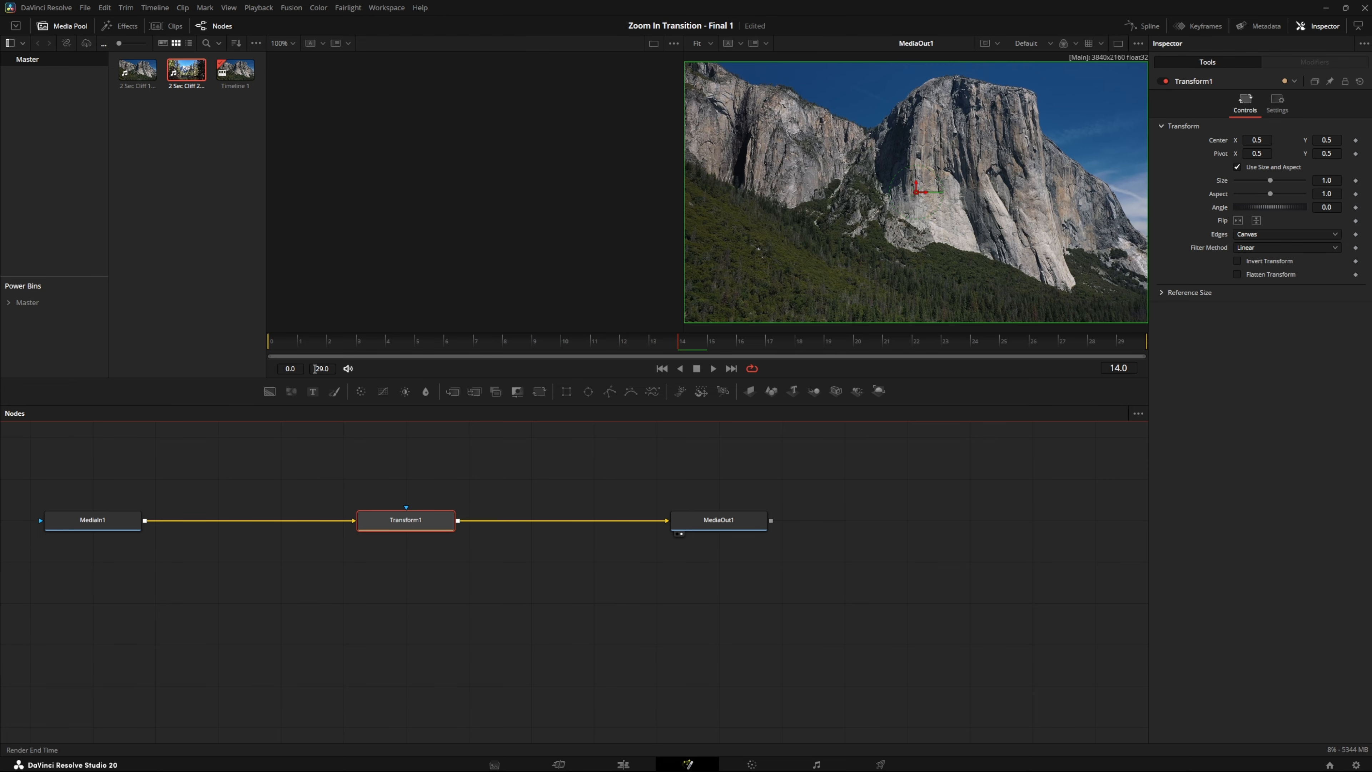
Keyframe the Transform node's Size at 1.0 on frames 0, 14, 15 and 29.
left_click(270, 340)
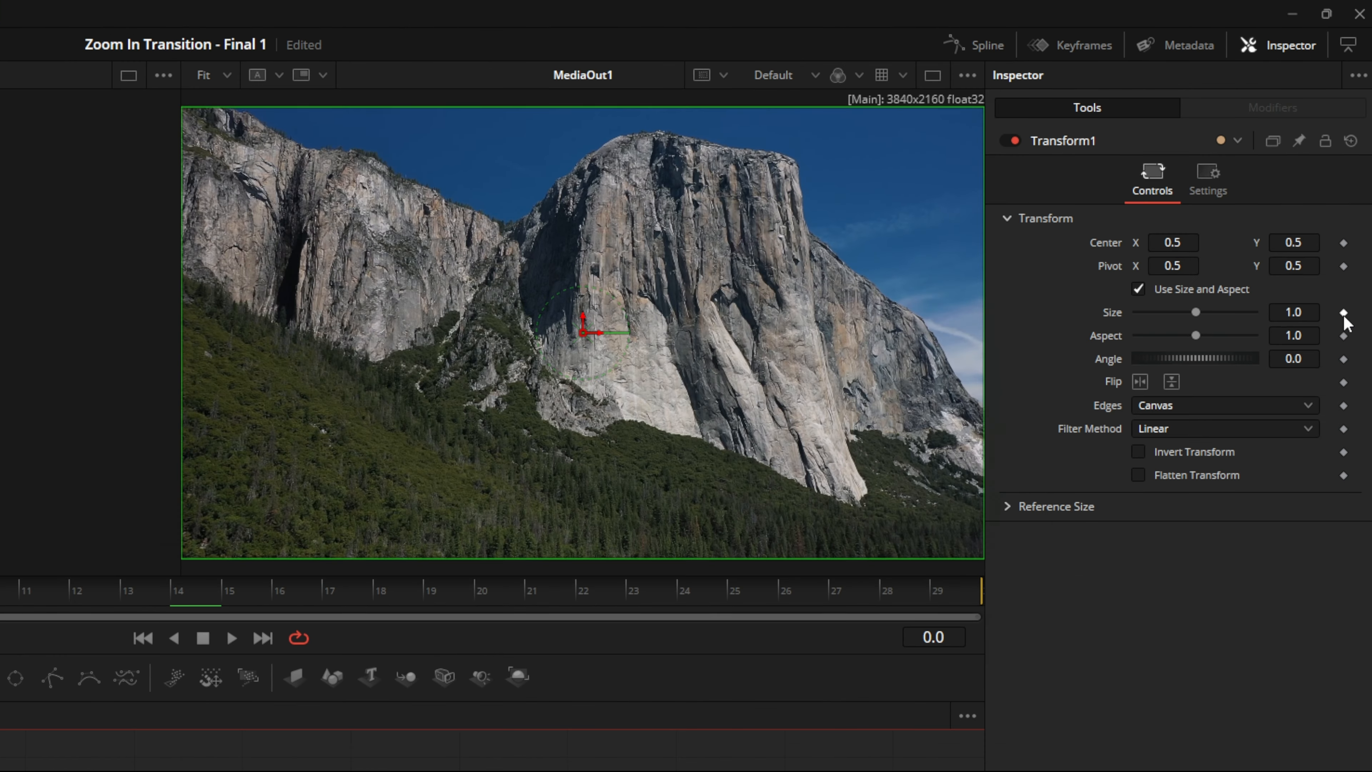
left_click(1344, 316)
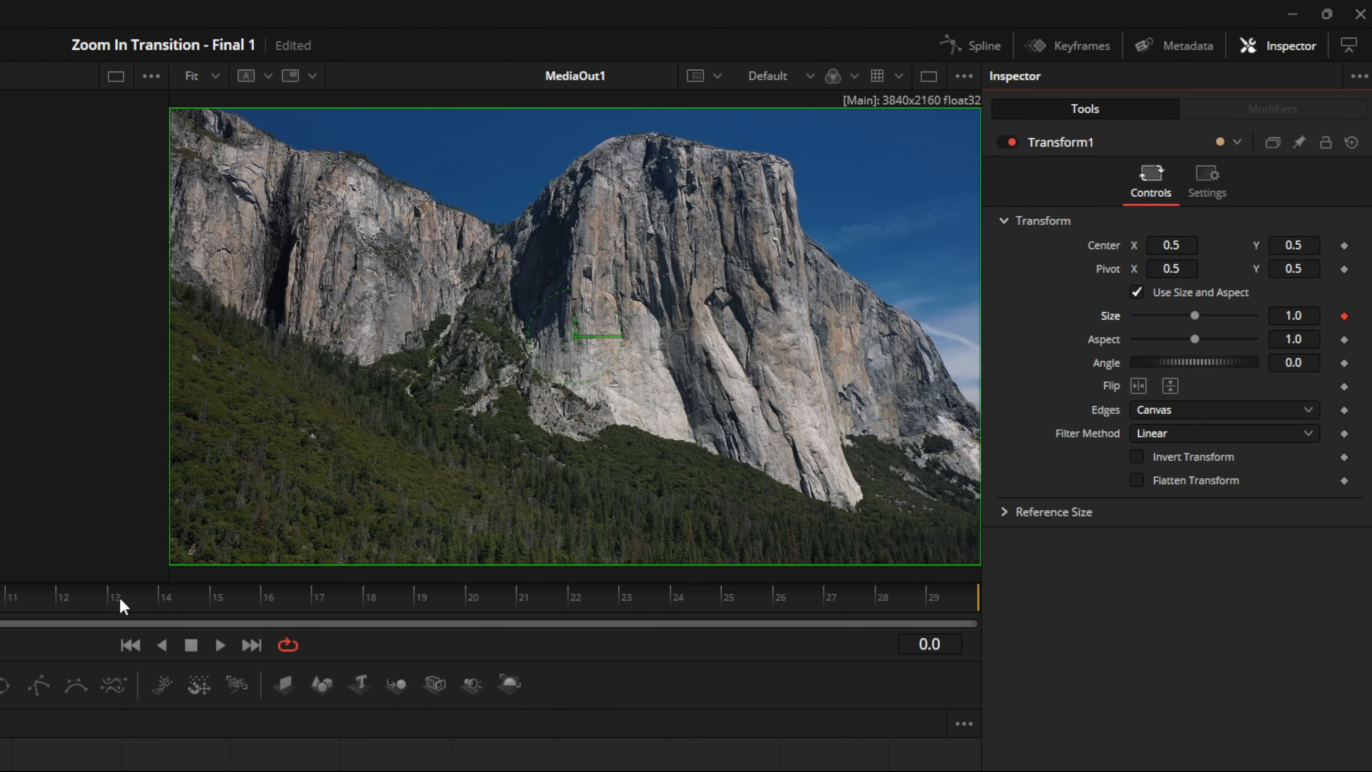
left_click(166, 600)
left_click(214, 594)
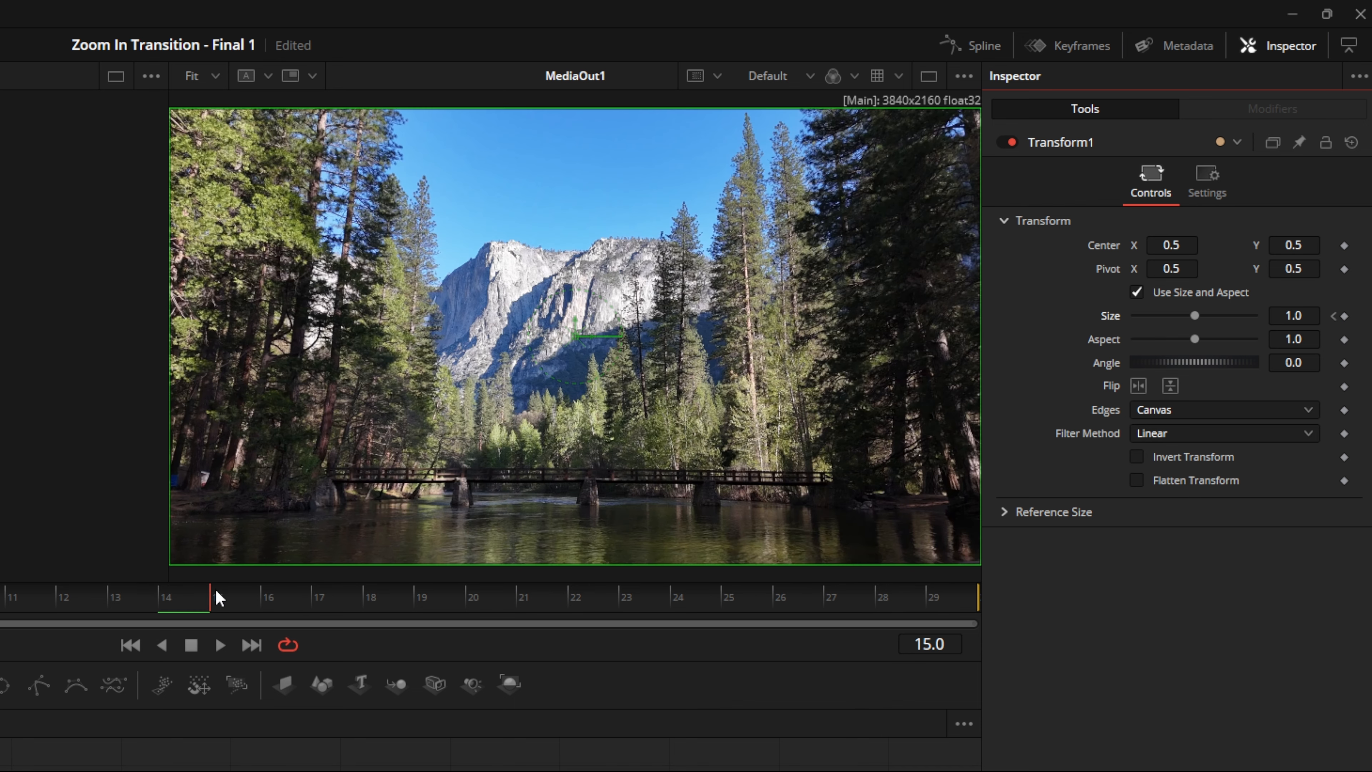
left_click(169, 608)
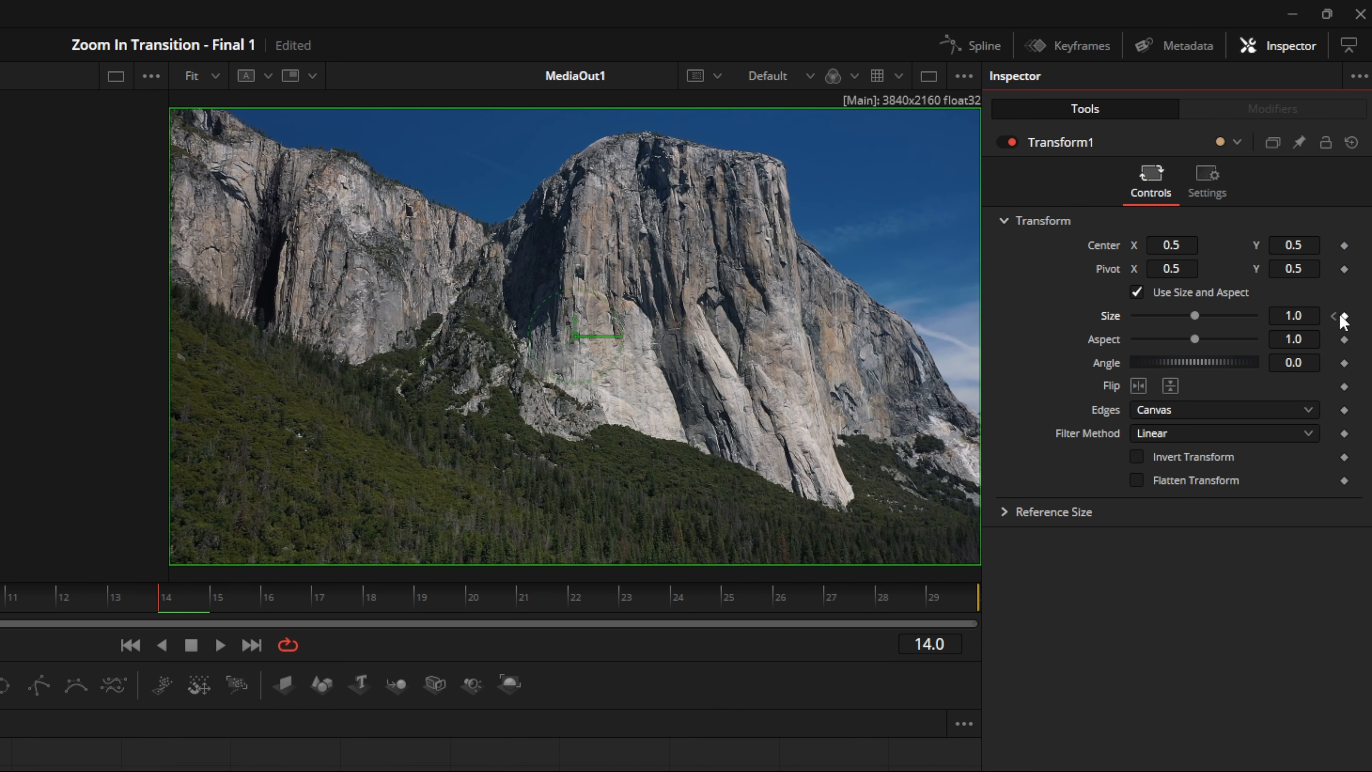
left_click(1345, 316)
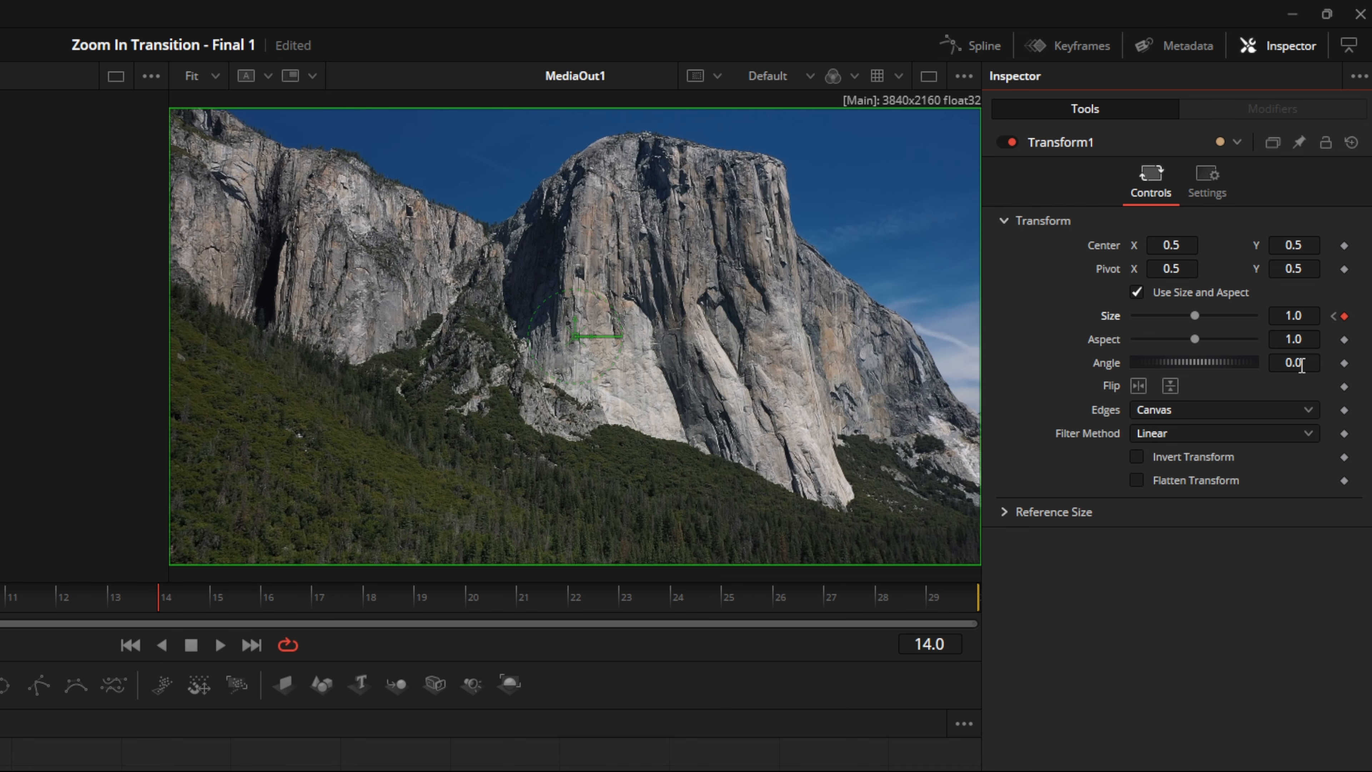
left_click(214, 597)
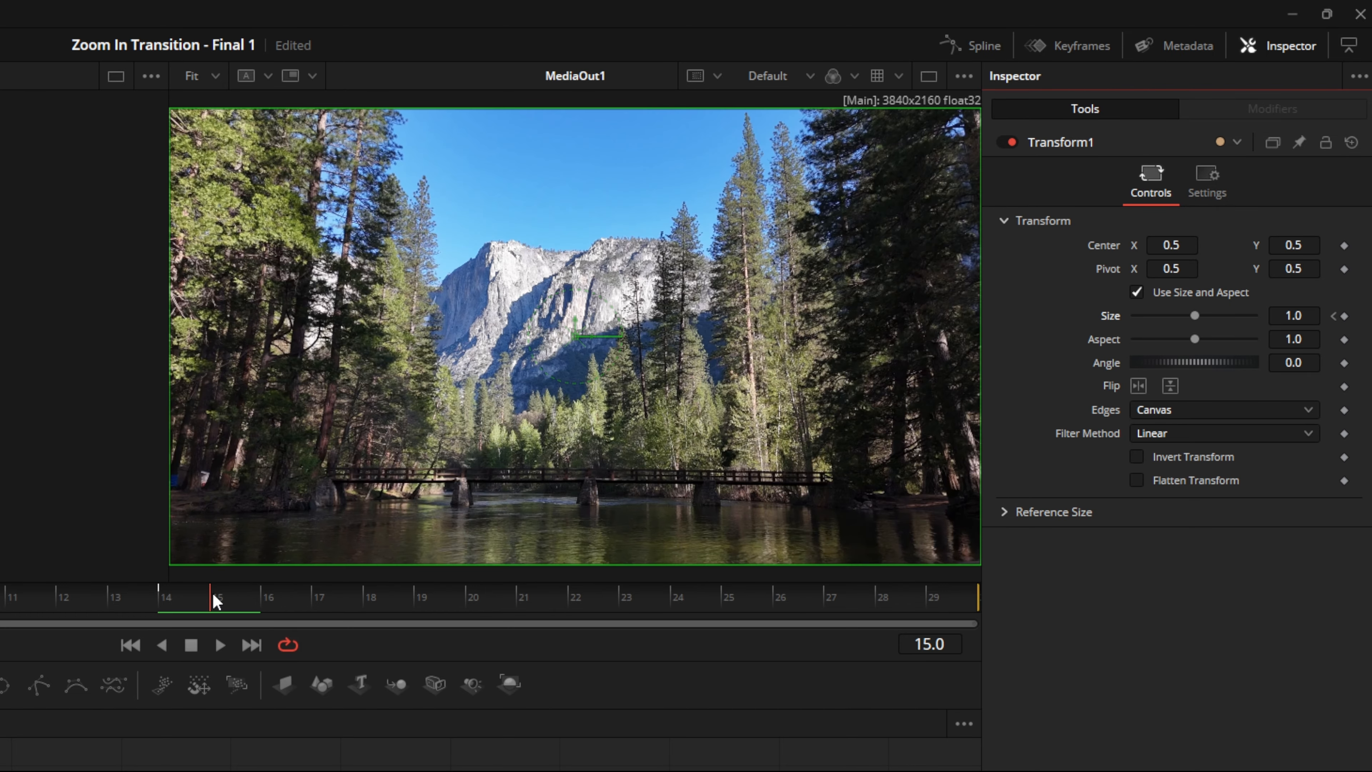
left_click(1345, 316)
left_click(934, 599)
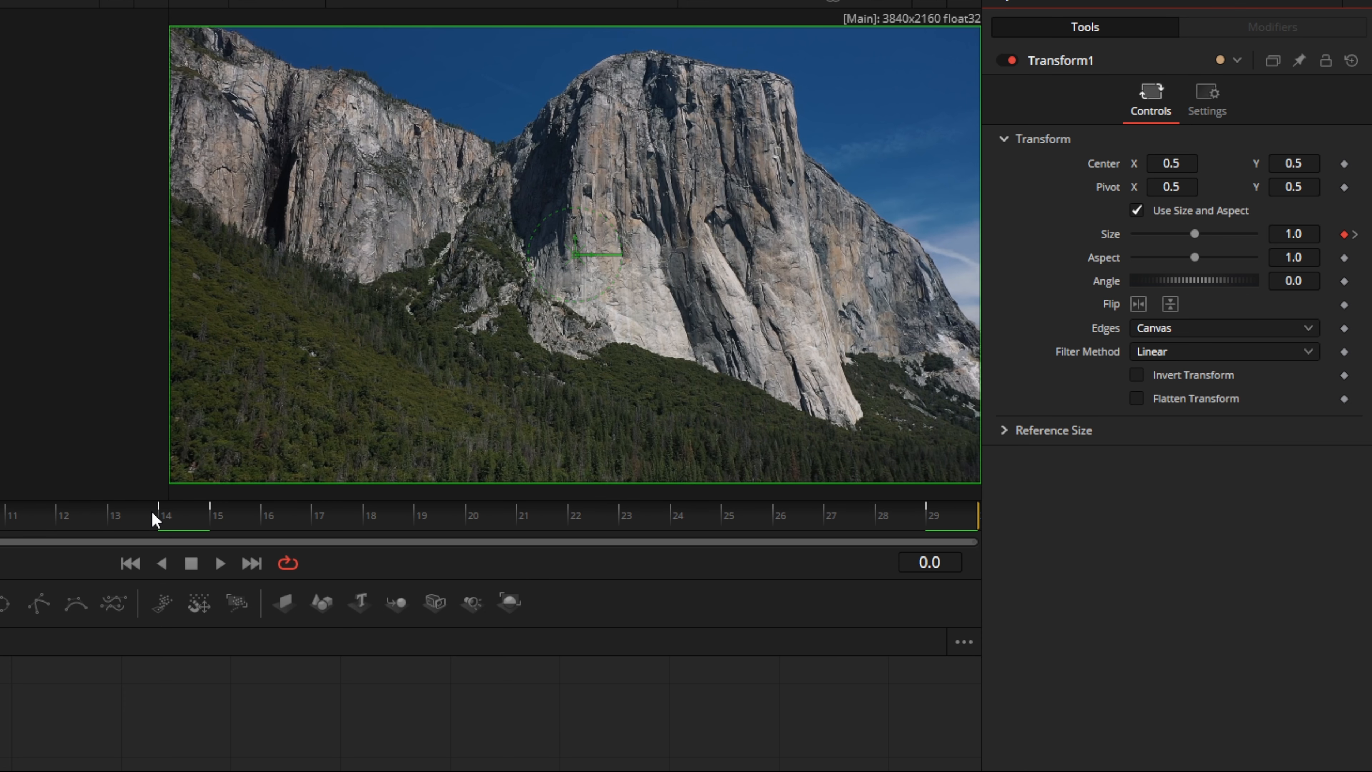
Set the Transform node's Size to 2.5 at frame 14 and to 0.25 at frame 15.
left_click(161, 510)
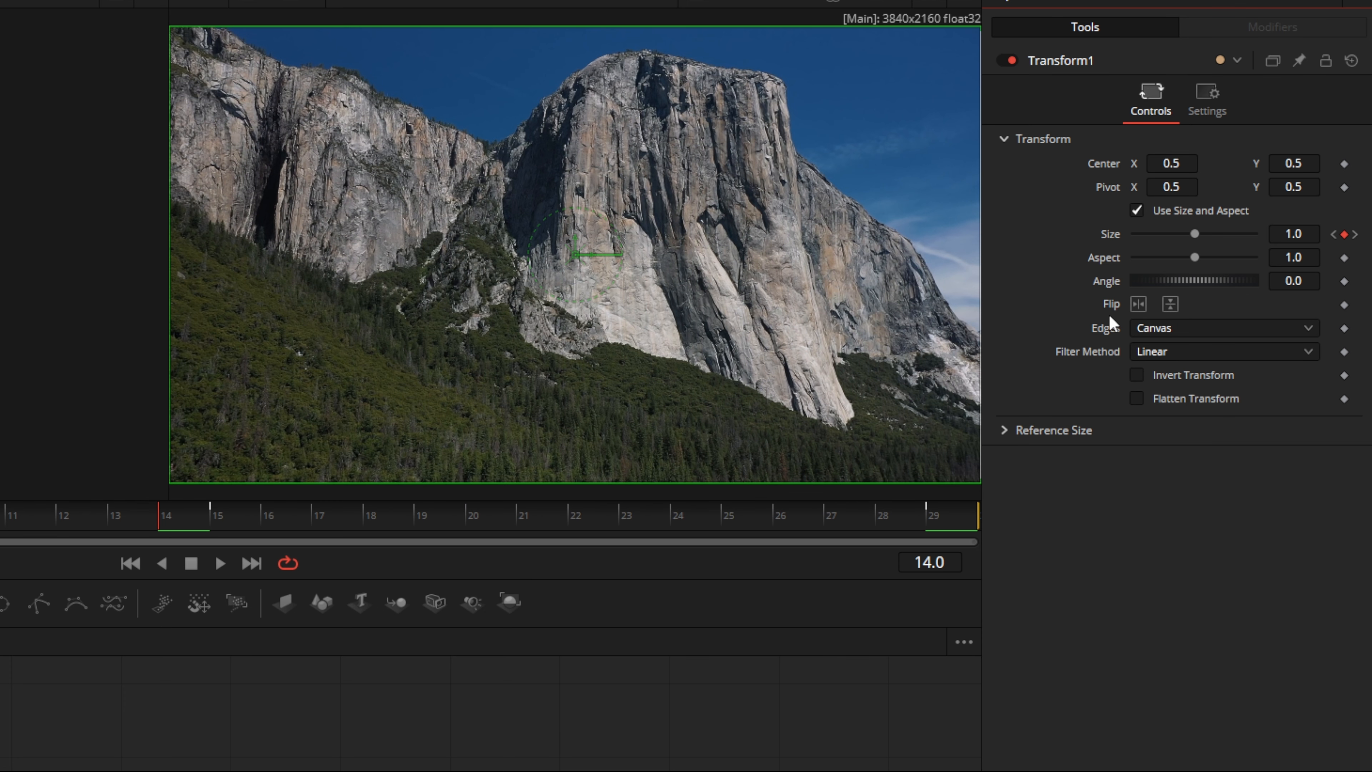
left_click(1304, 233)
type("2.5")
key("Tab")
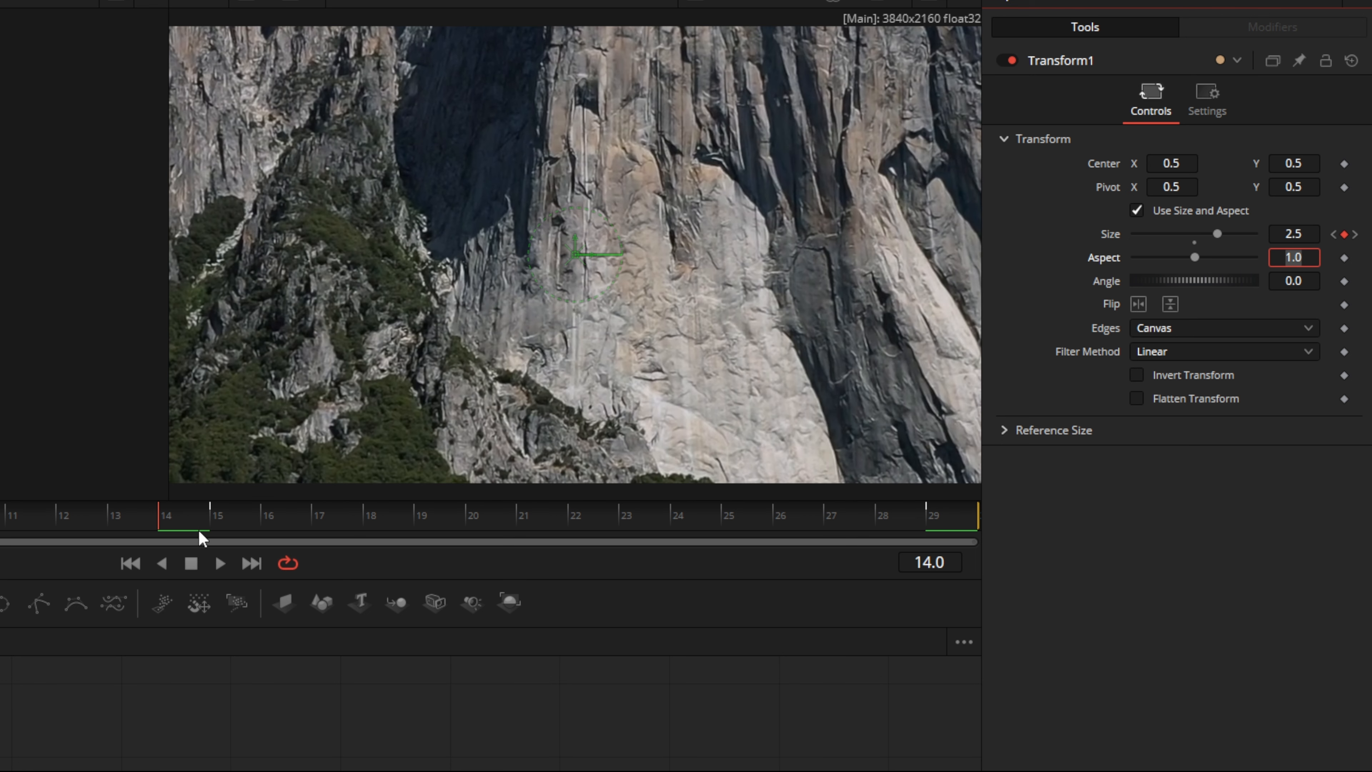
left_click(209, 513)
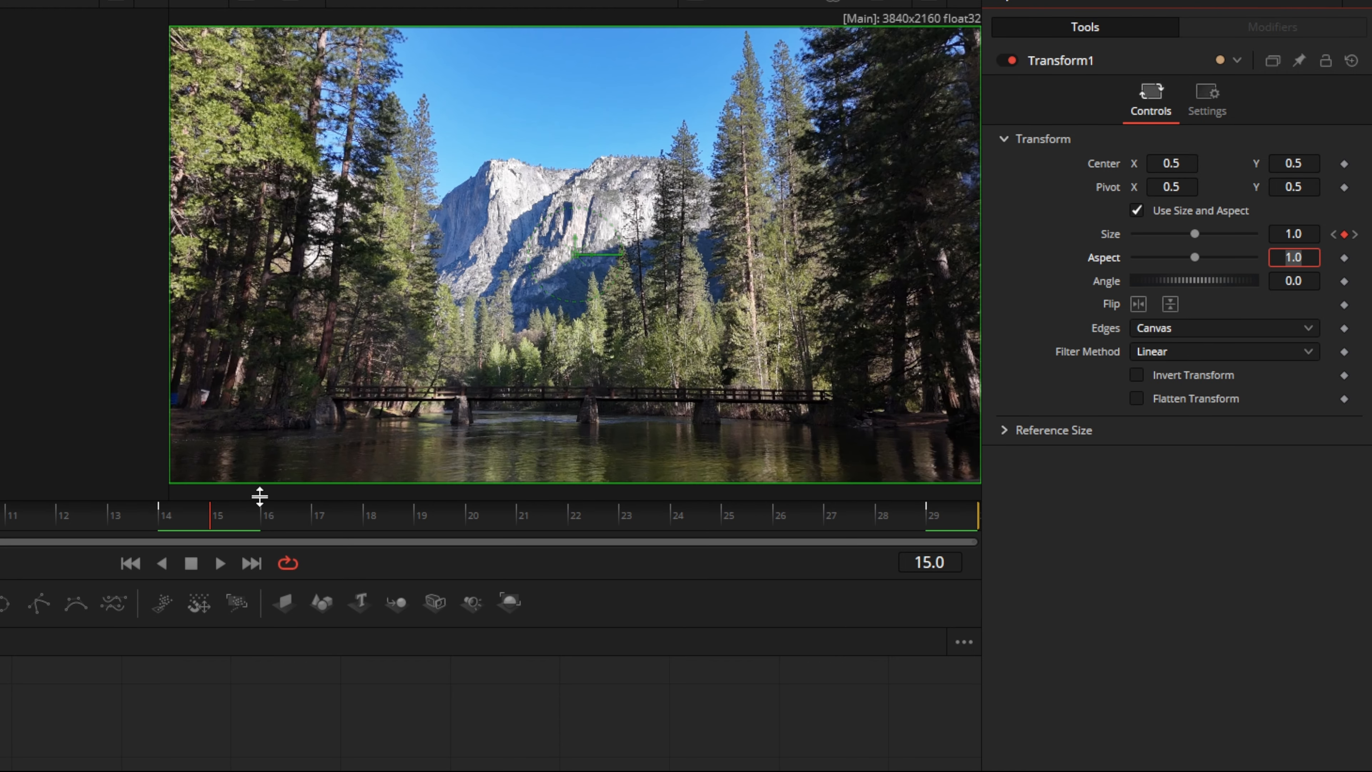
left_click(1302, 233)
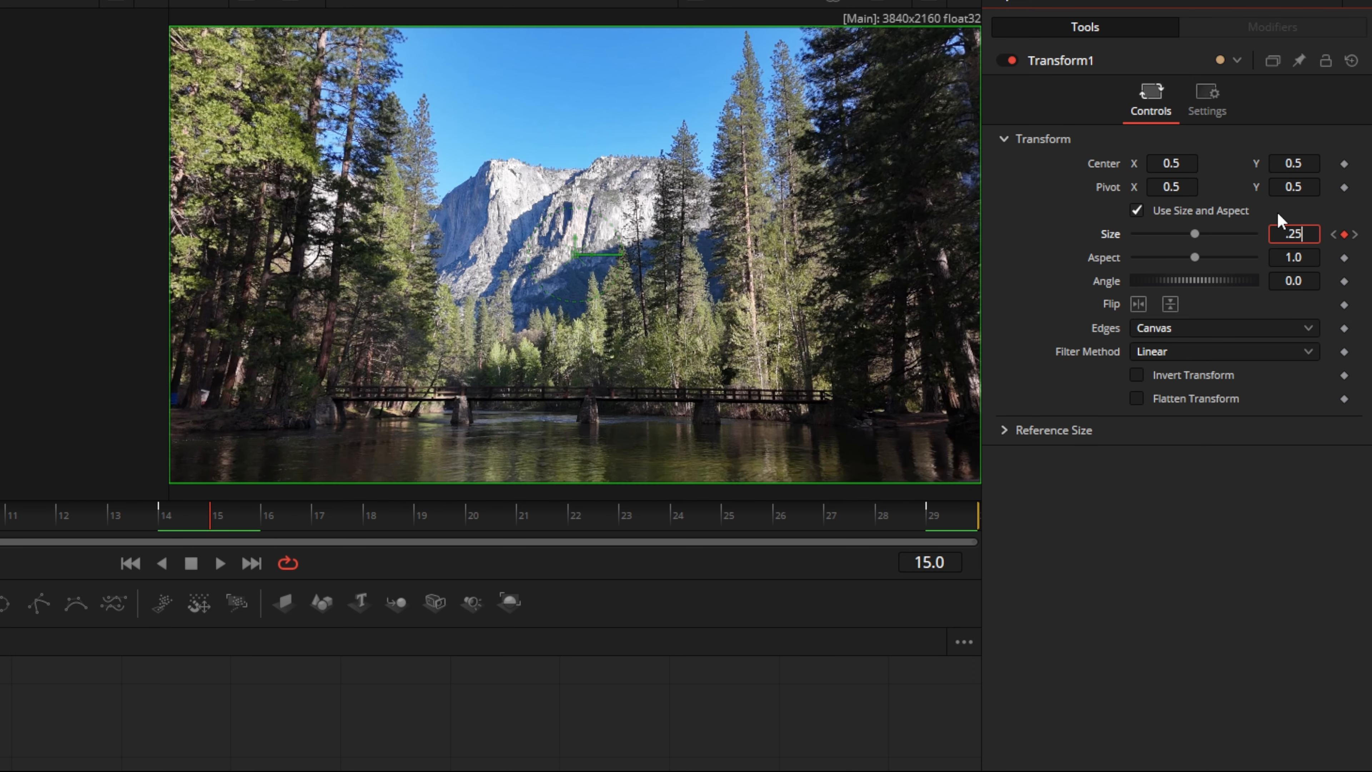
key("Tab")
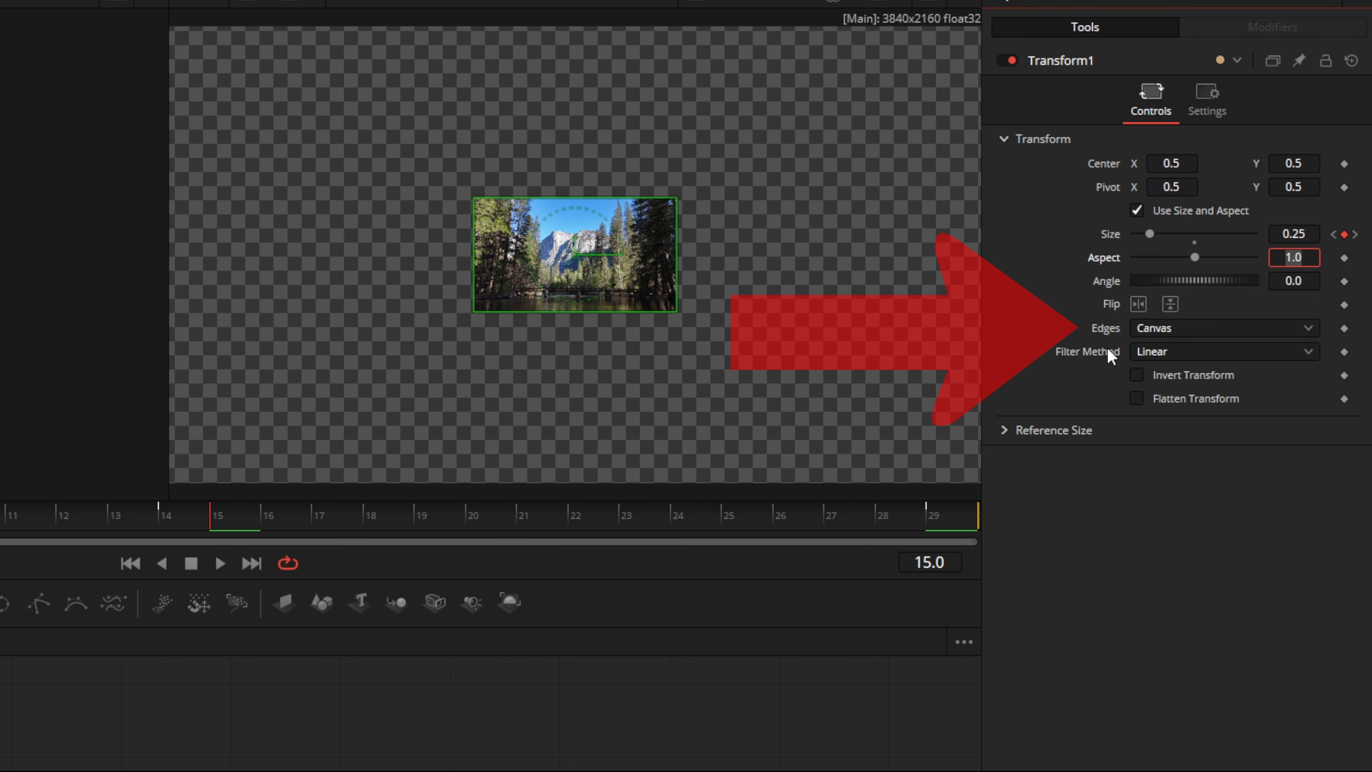
Set the Transform node's Edges to Mirror and enable Motion Blur with Quality 10 and Shutter Angle 360.
left_click(1167, 324)
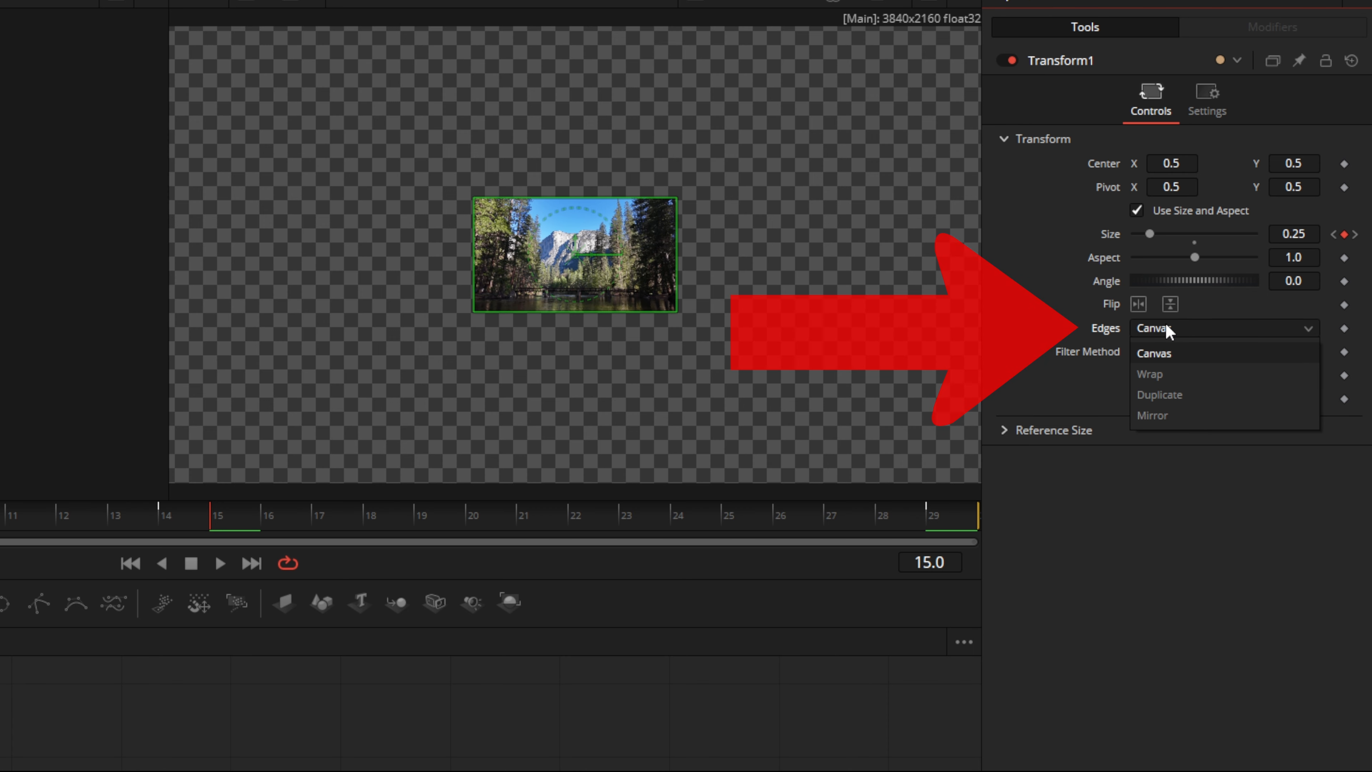
left_click(1158, 417)
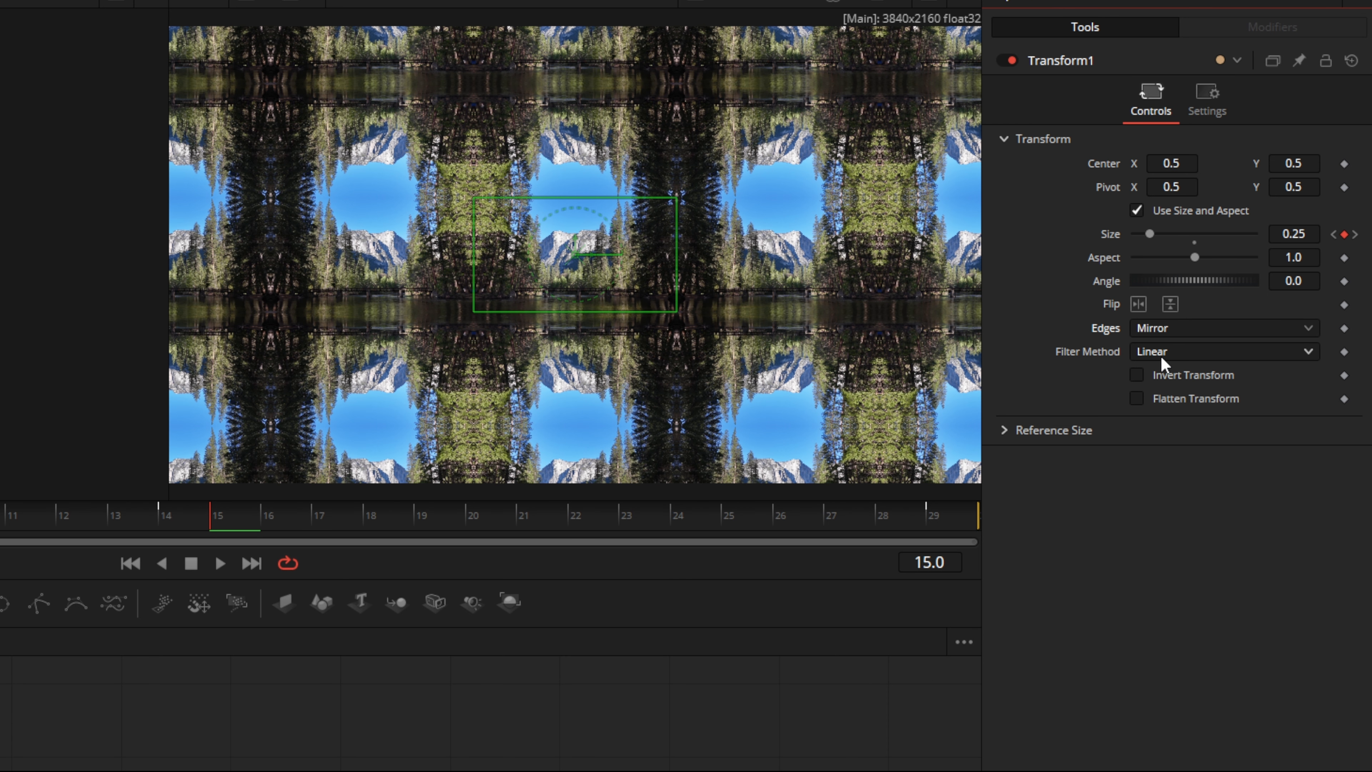
left_click(1208, 99)
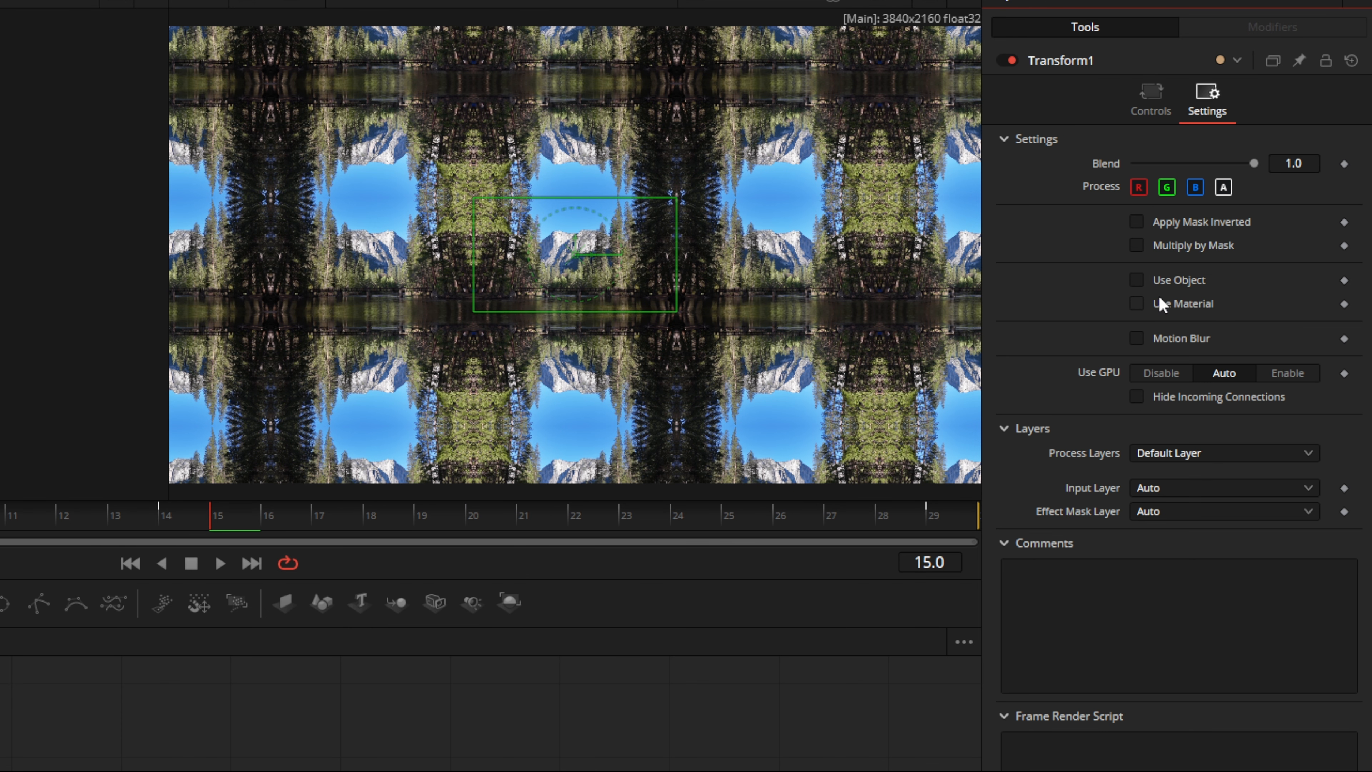
left_click(1138, 337)
left_click_drag(1162, 363, 1269, 359)
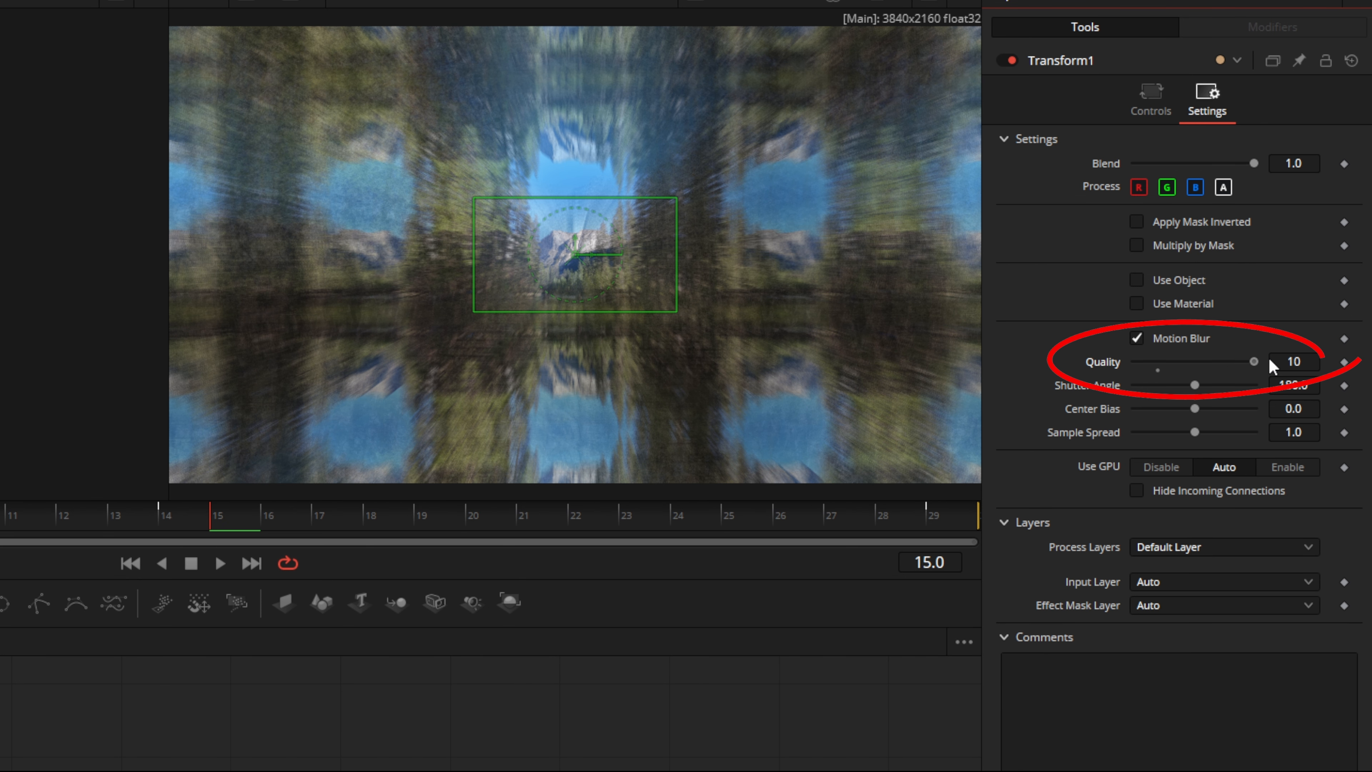
left_click_drag(1197, 383, 1285, 387)
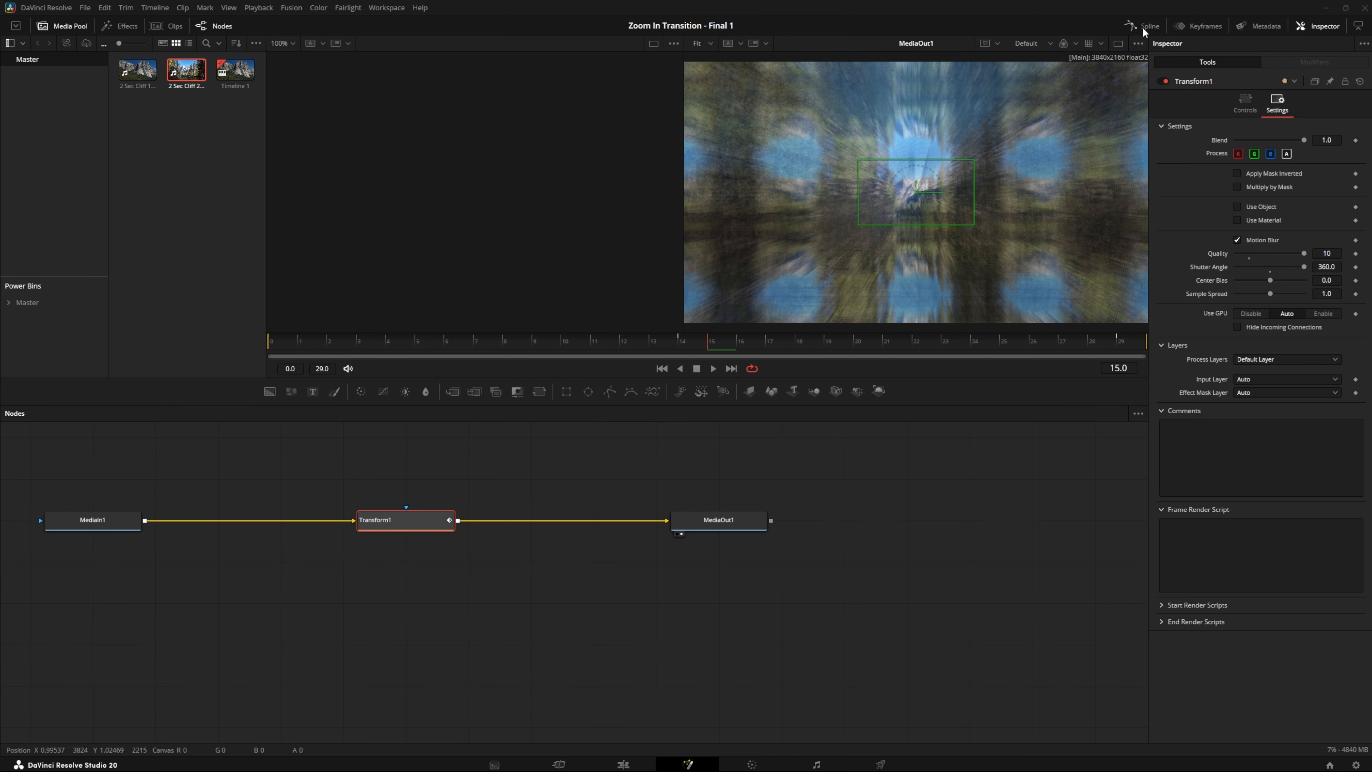
Show Transform1's Size curve in the Spline editor, fit it to the view and select all of its keyframes.
left_click(1143, 27)
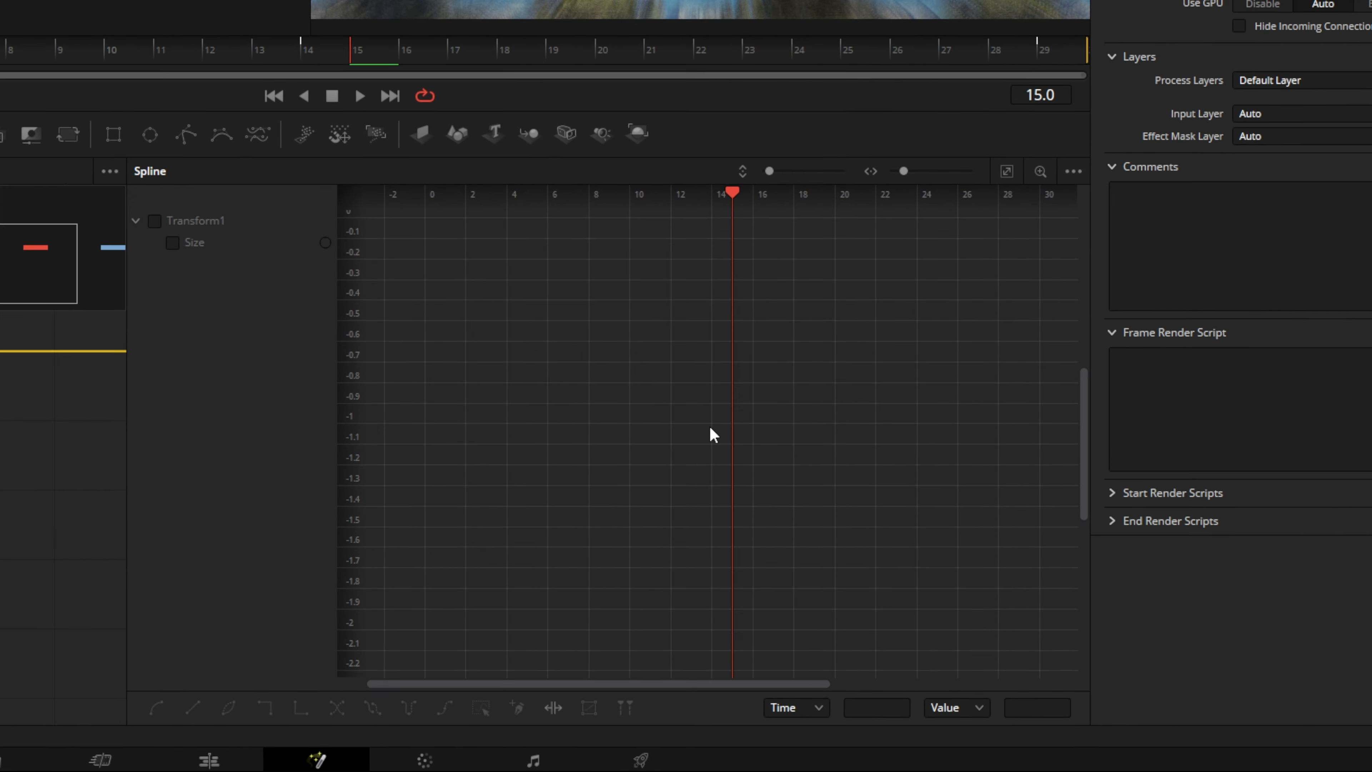
left_click(110, 199)
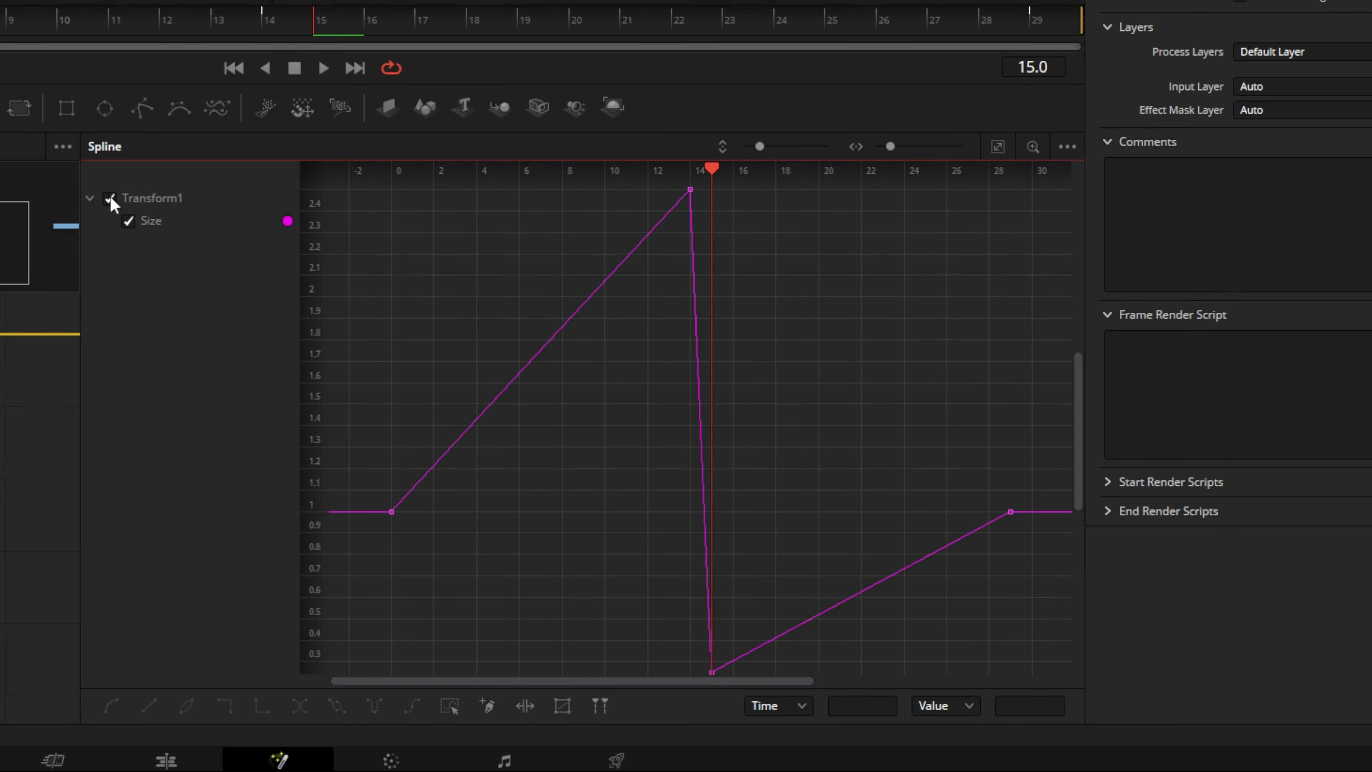
left_click(998, 148)
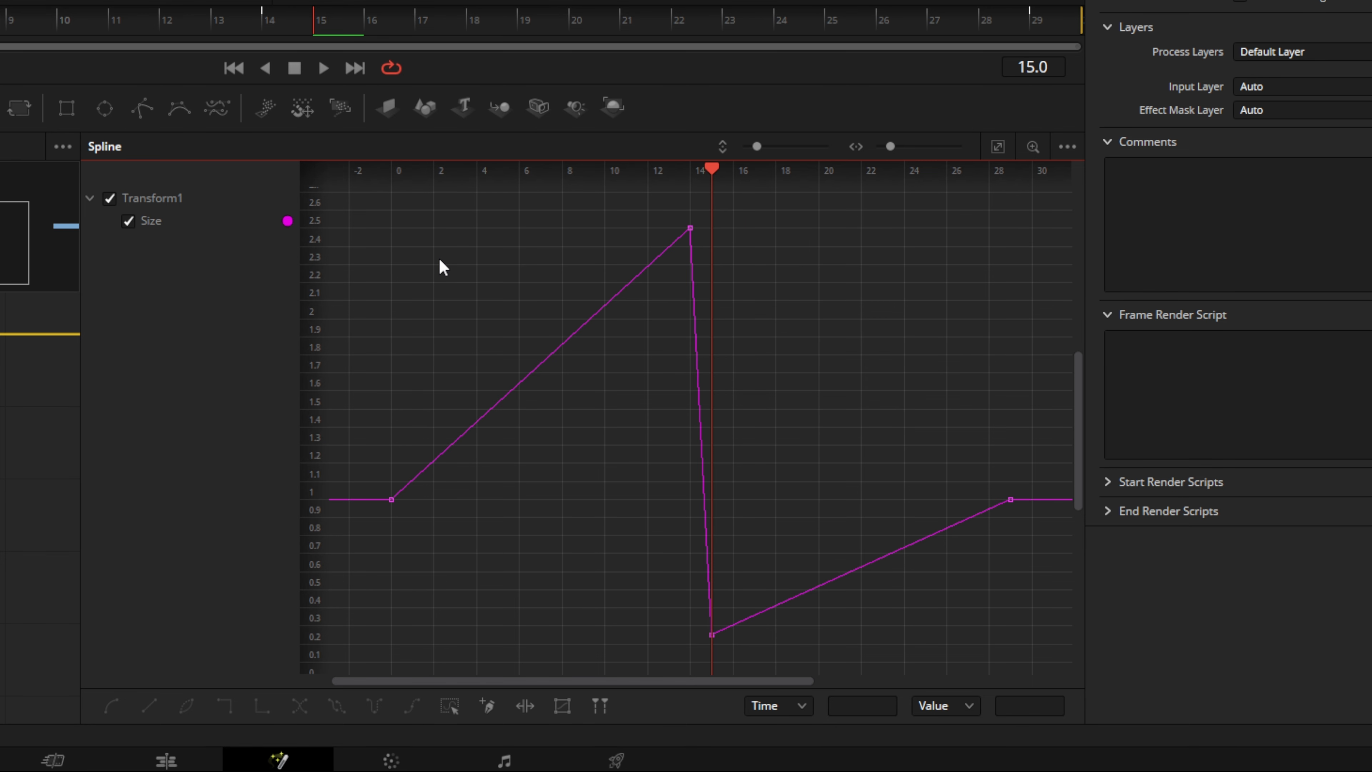
key("ctrl+a")
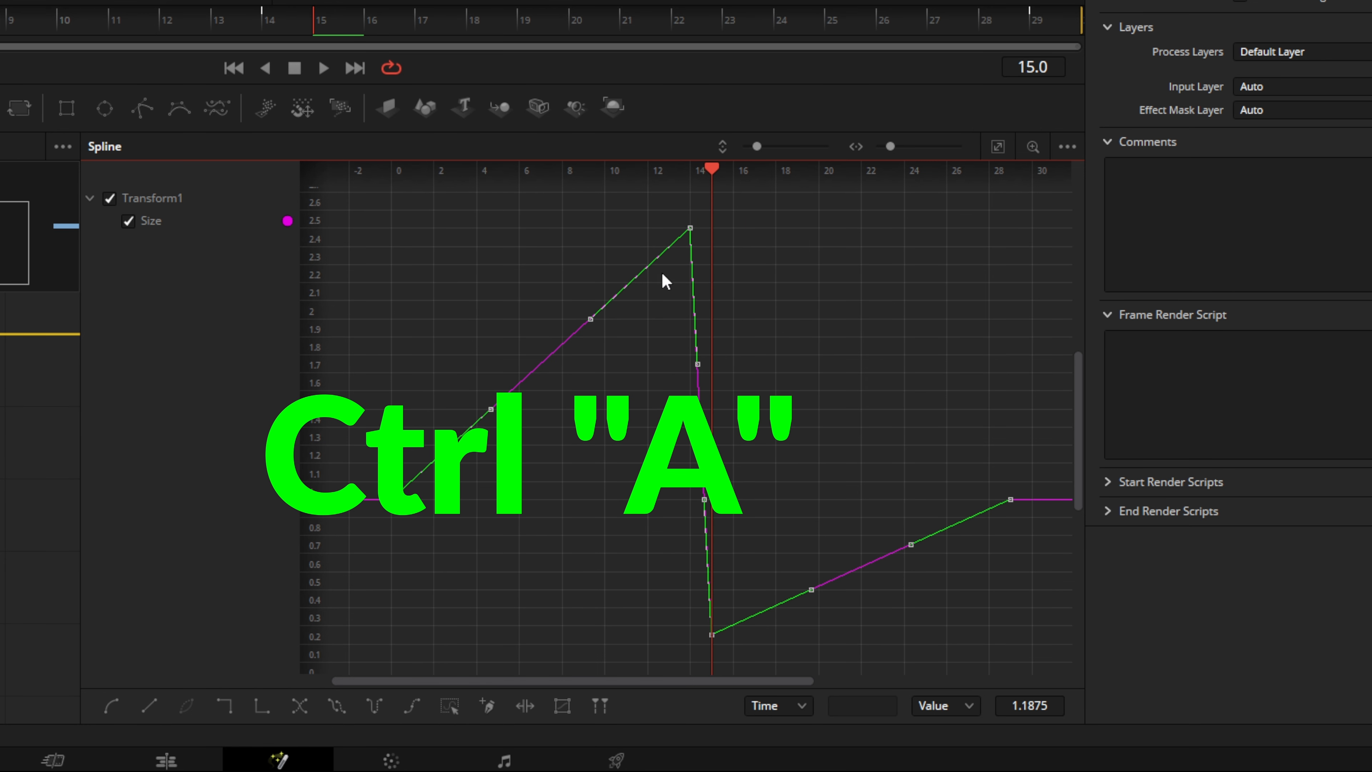
Flatten the selected Size keyframes, then reshape their handles so the curve eases at both ends and turns steep around frames 14 and 15.
key("f")
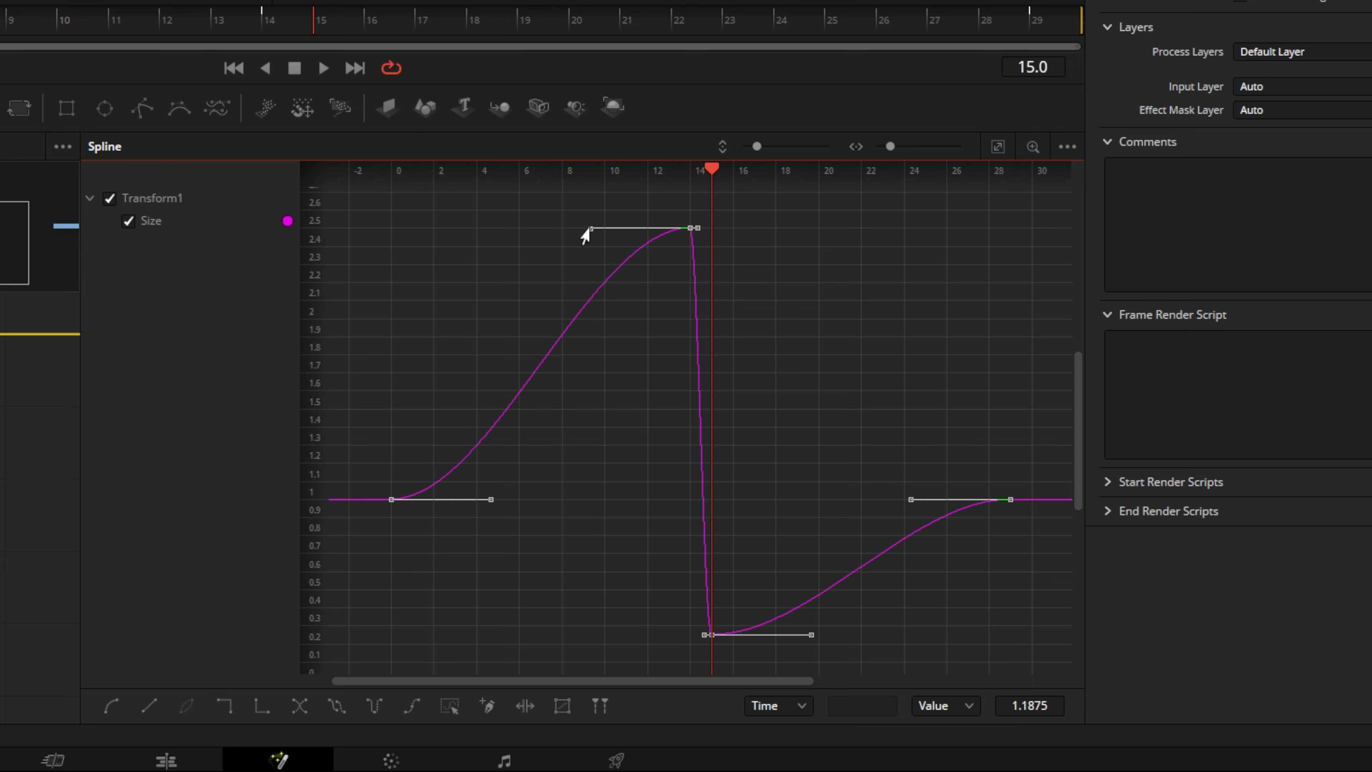
left_click_drag(585, 230, 695, 387)
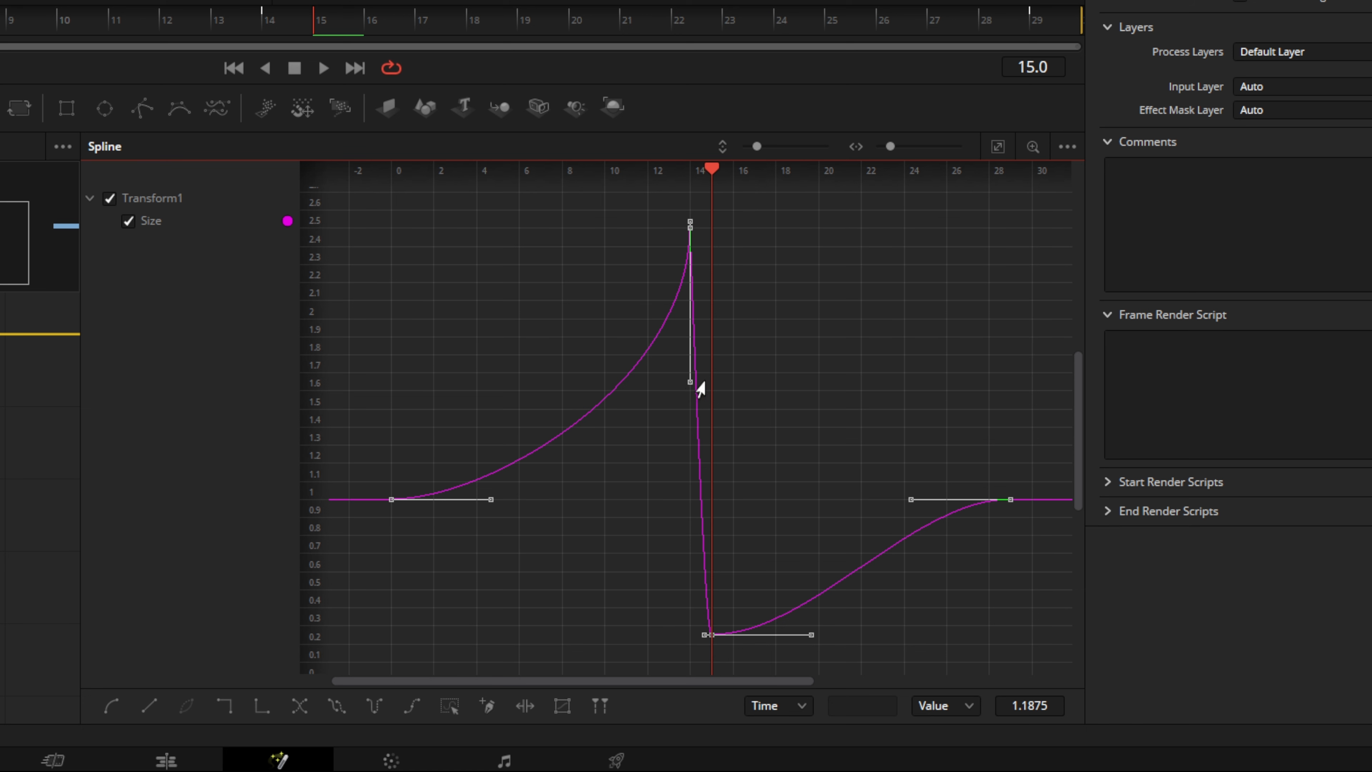
left_click_drag(812, 634, 711, 503)
left_click_drag(487, 501, 673, 499)
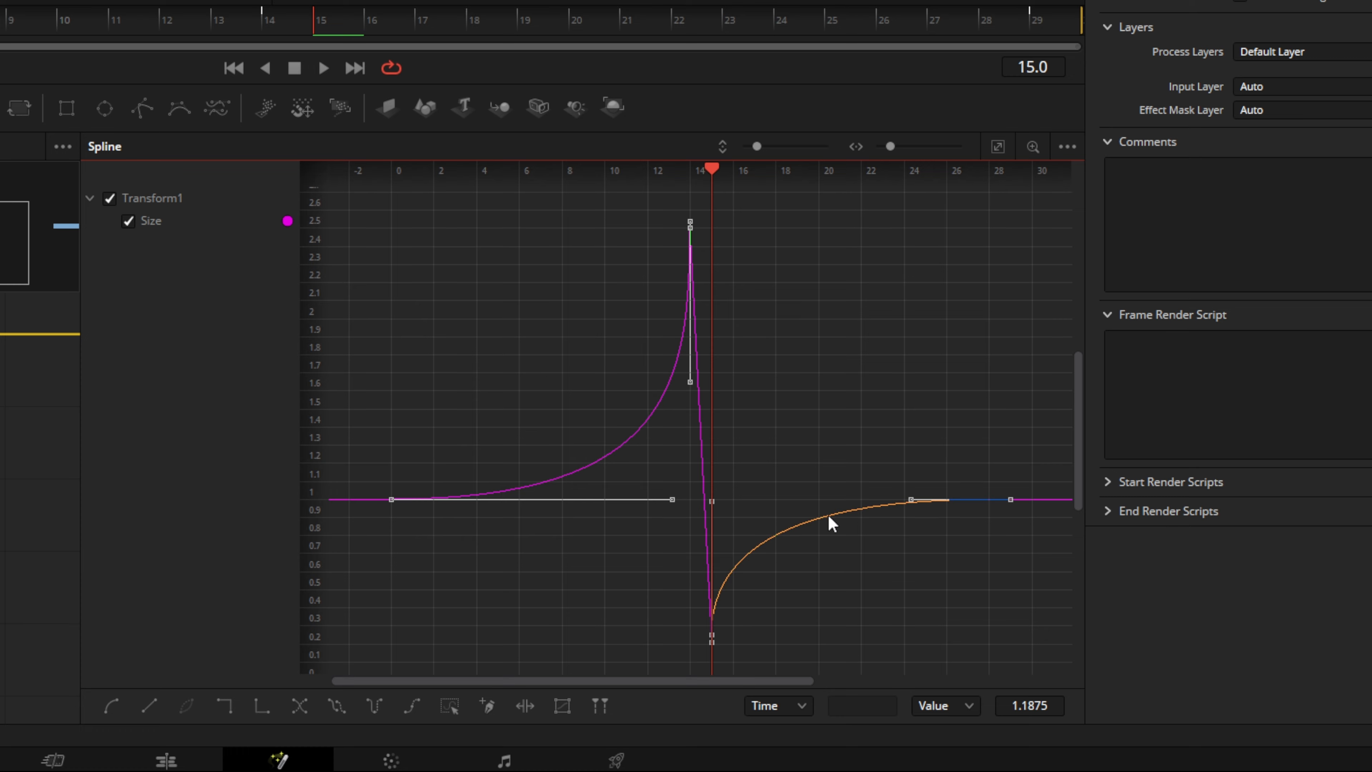
left_click_drag(904, 509, 736, 507)
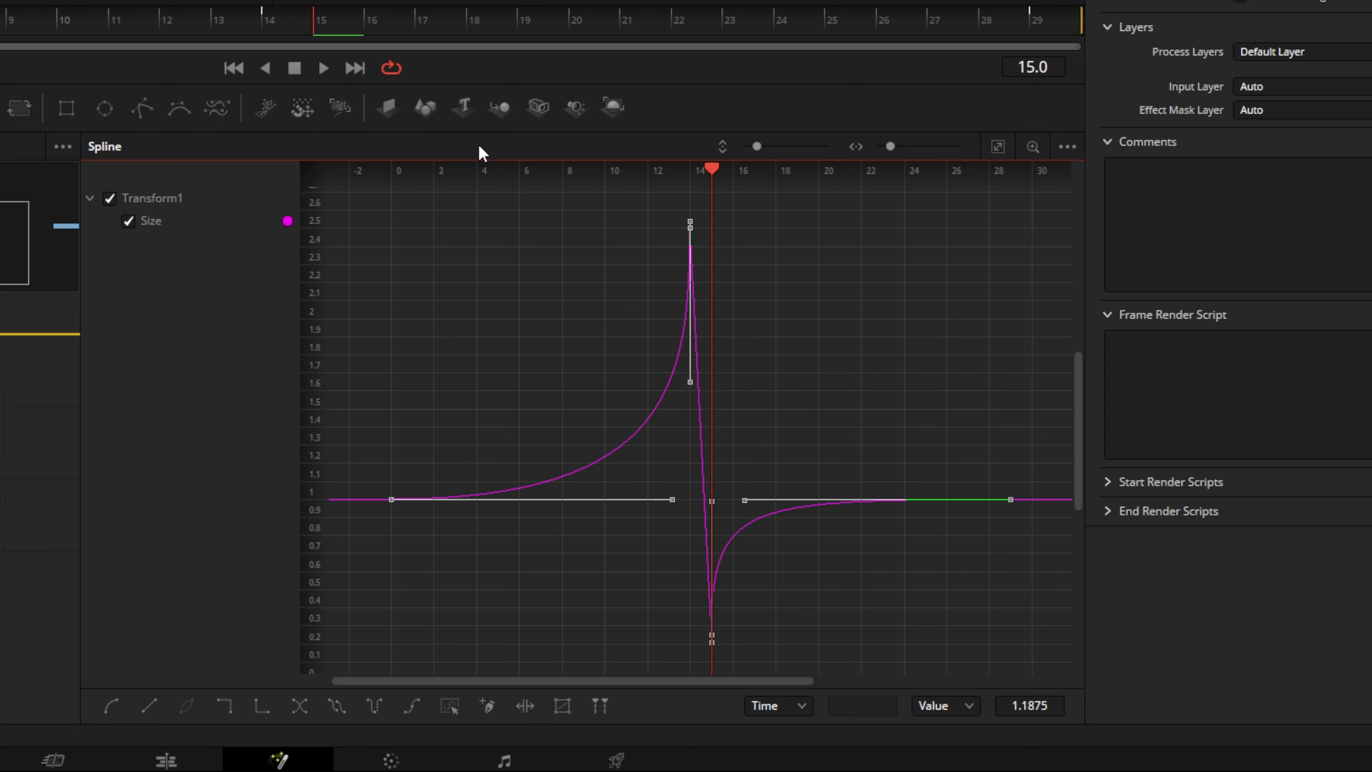
Play back the zoom-in transition in Fusion to check the eased Size animation.
left_click(322, 69)
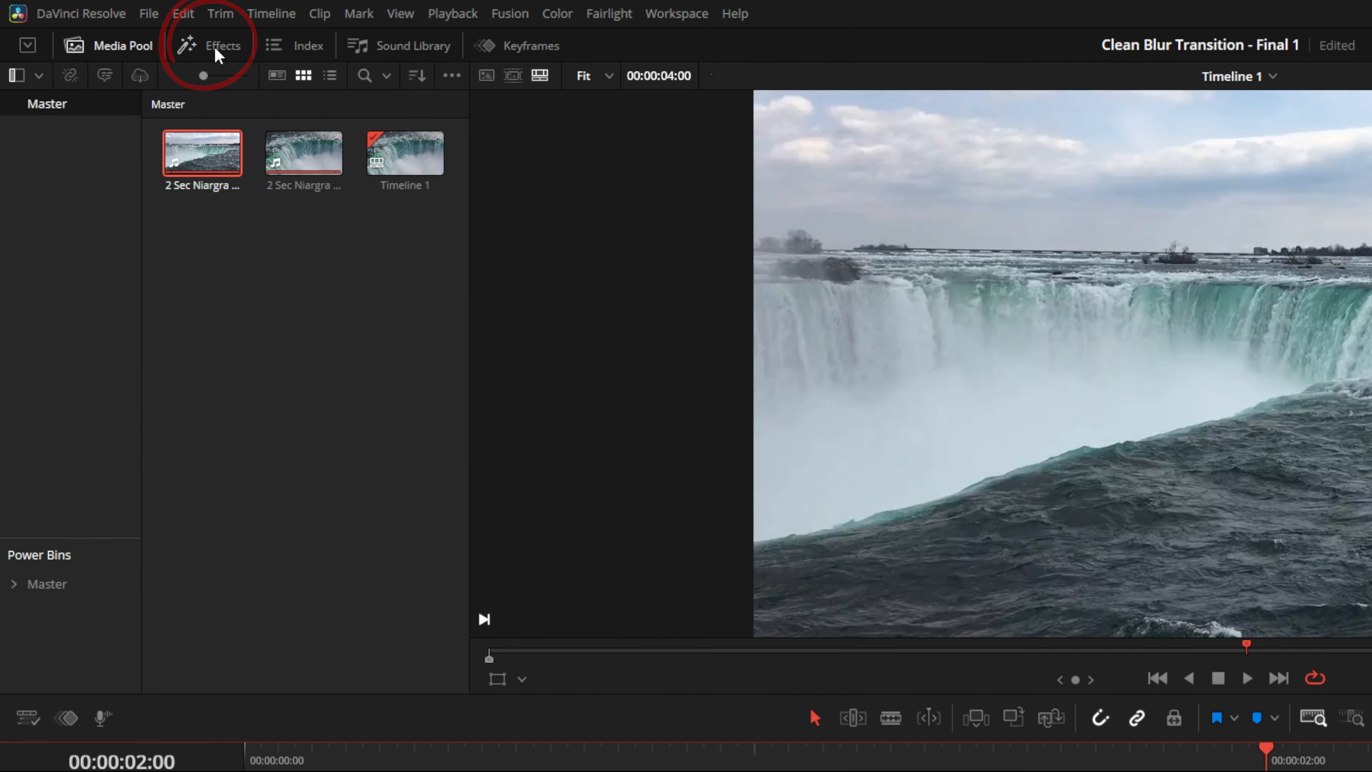
Add an Adjustment Clip on Video 2 above the cut and trim it to span the two short segments around it.
left_click(218, 48)
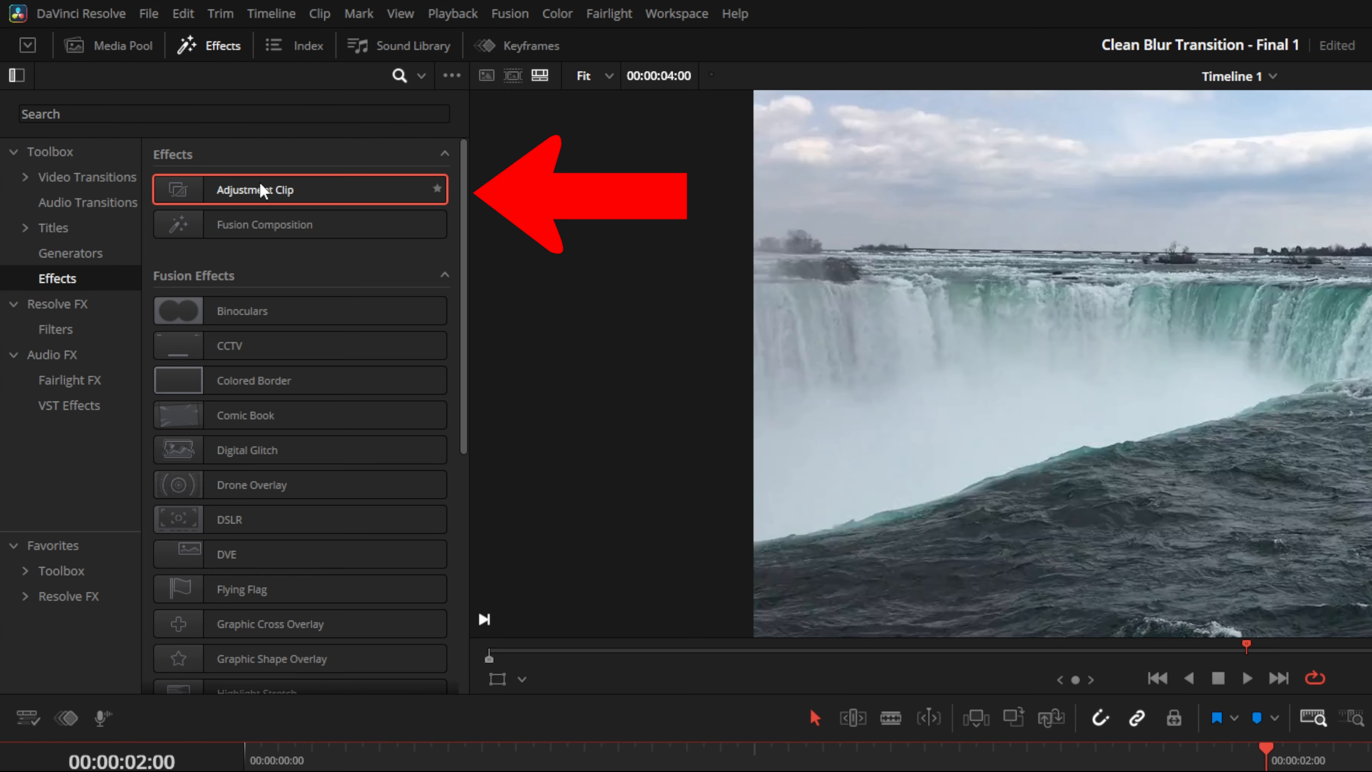
left_click_drag(261, 191, 1163, 771)
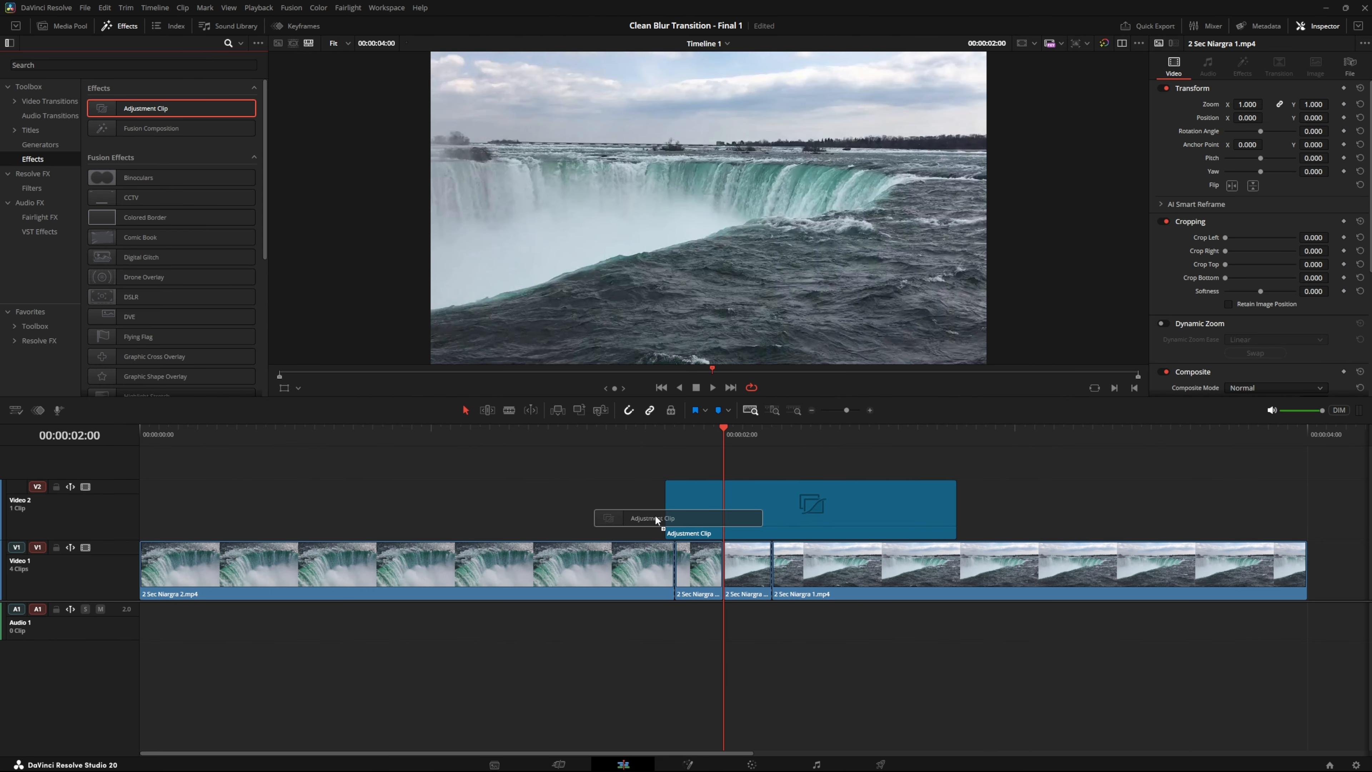
left_click_drag(670, 519, 694, 518)
left_click_drag(960, 504, 766, 520)
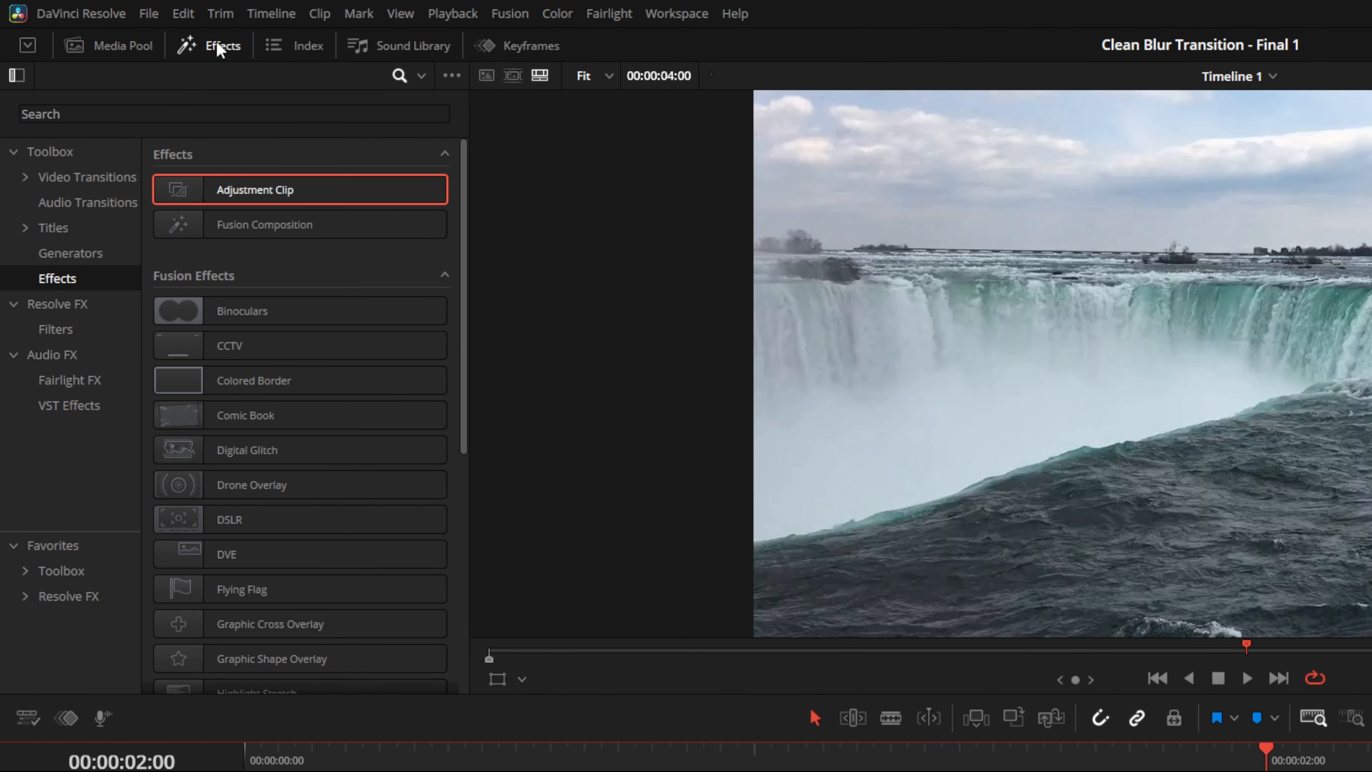
Search the effects for "blur" and apply Directional Blur to the adjustment clip on Video 2.
left_click(218, 47)
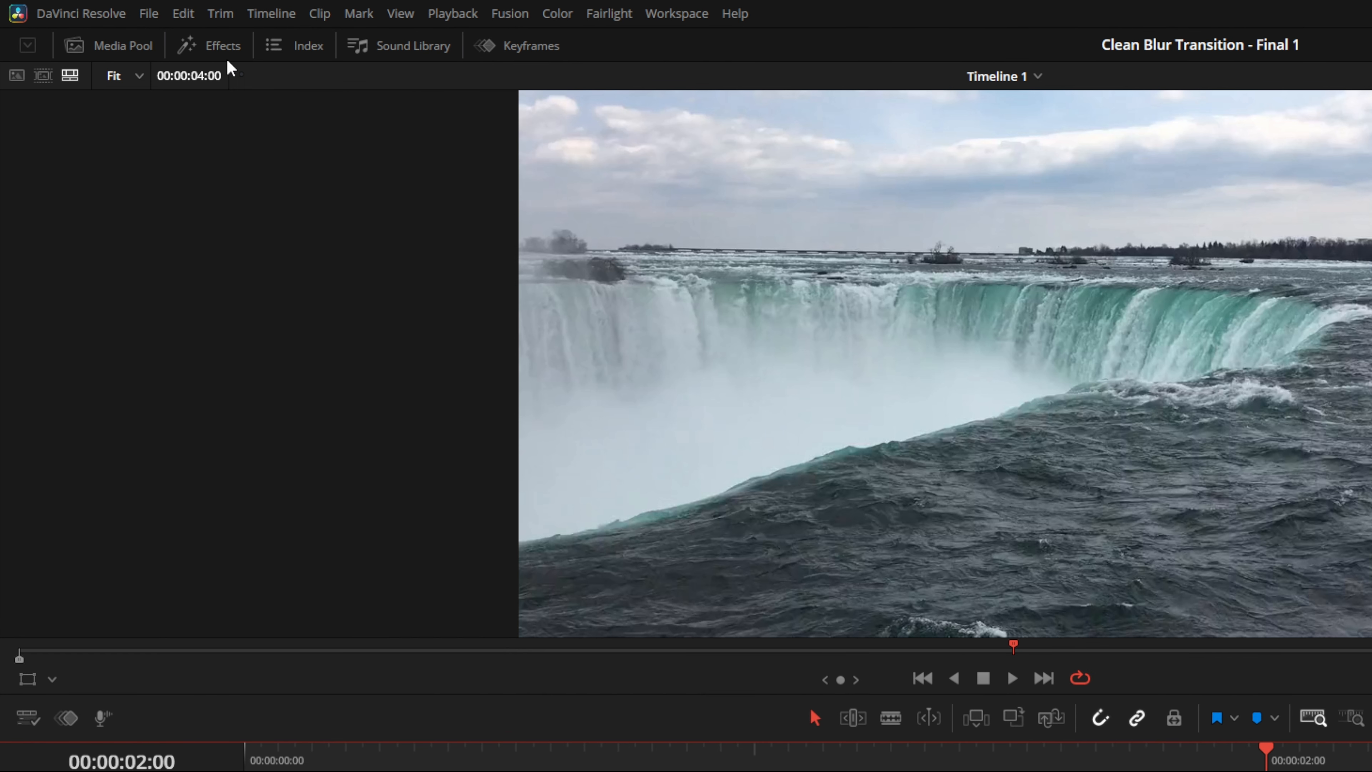
left_click(227, 58)
left_click(422, 76)
left_click(265, 114)
type("blur")
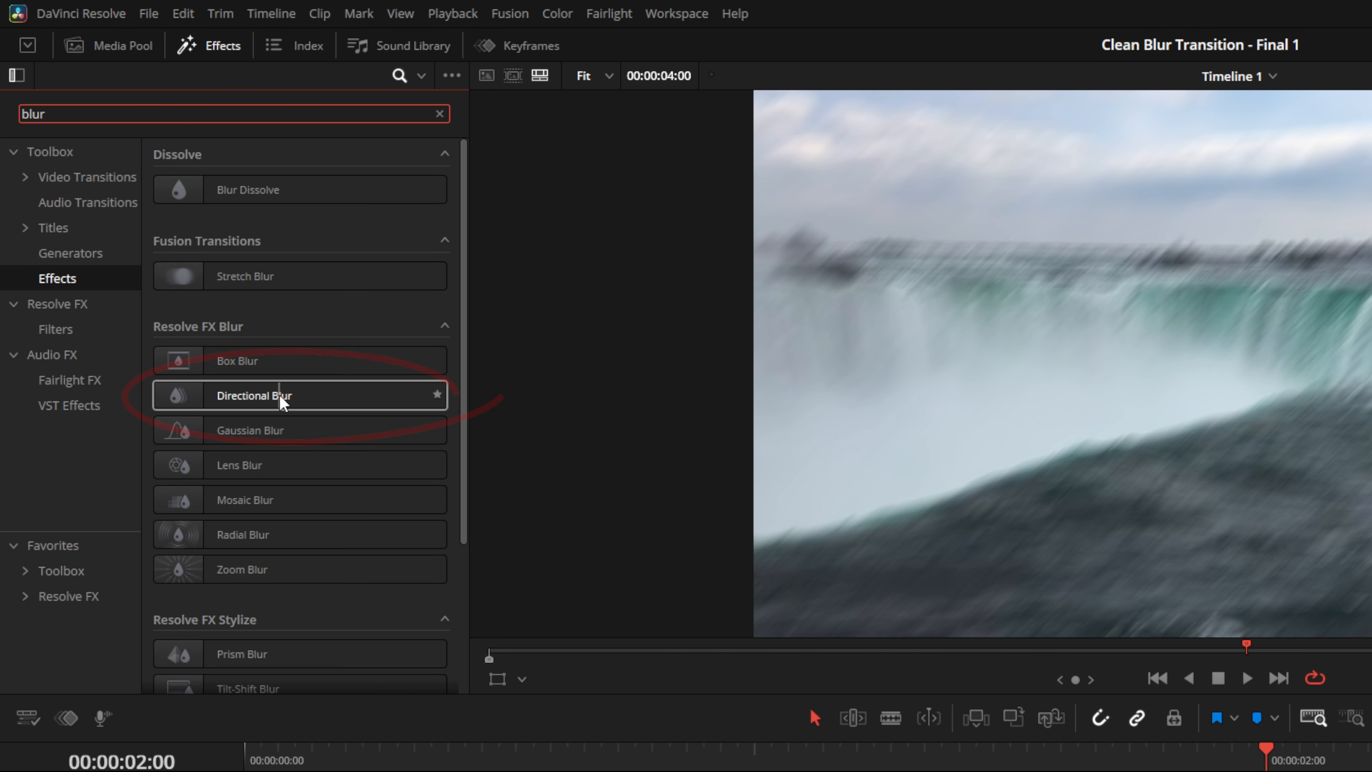
left_click(280, 400)
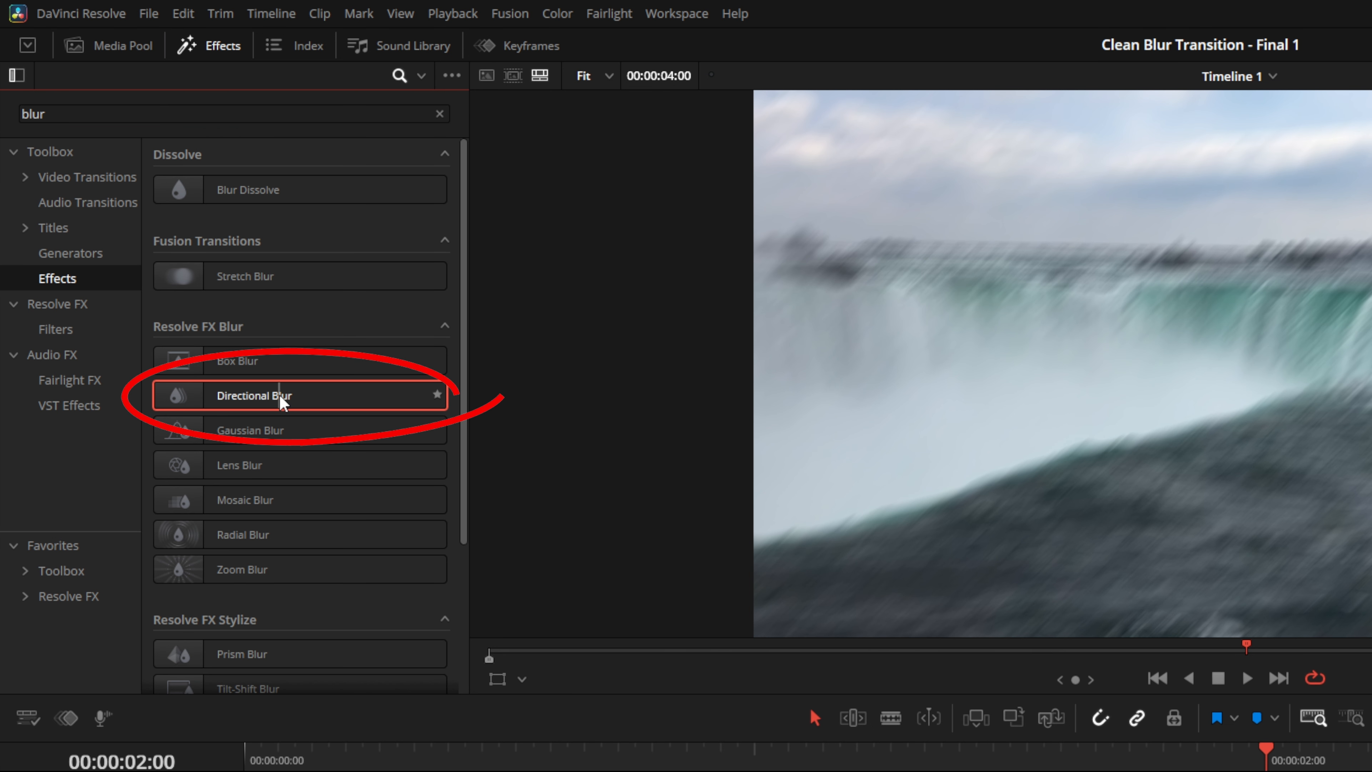
left_click_drag(285, 403, 708, 498)
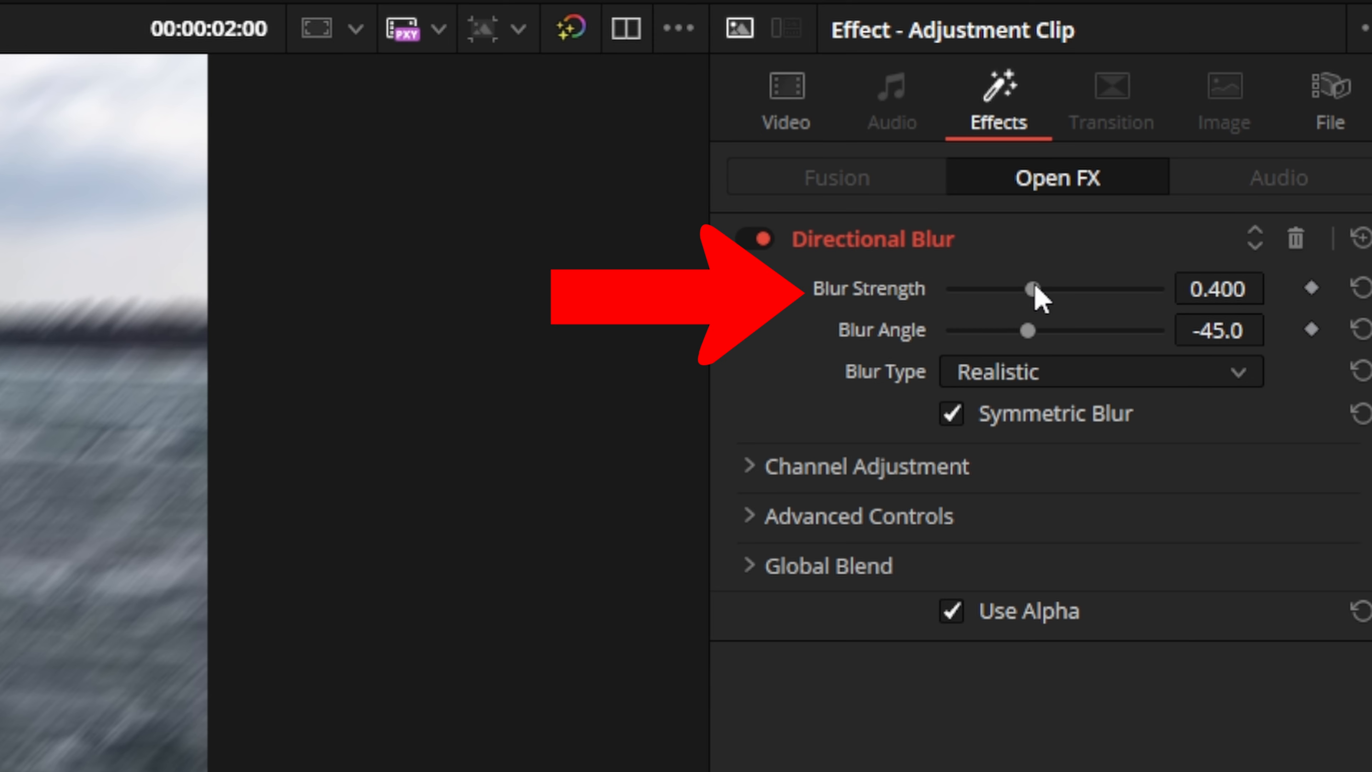
Keyframe the Directional Blur's Blur Strength at 1.000 on the cut at 00:00:02:00 and at 0.000 on the adjustment clip's start at 00:00:01:25.
left_click_drag(1254, 128, 1317, 132)
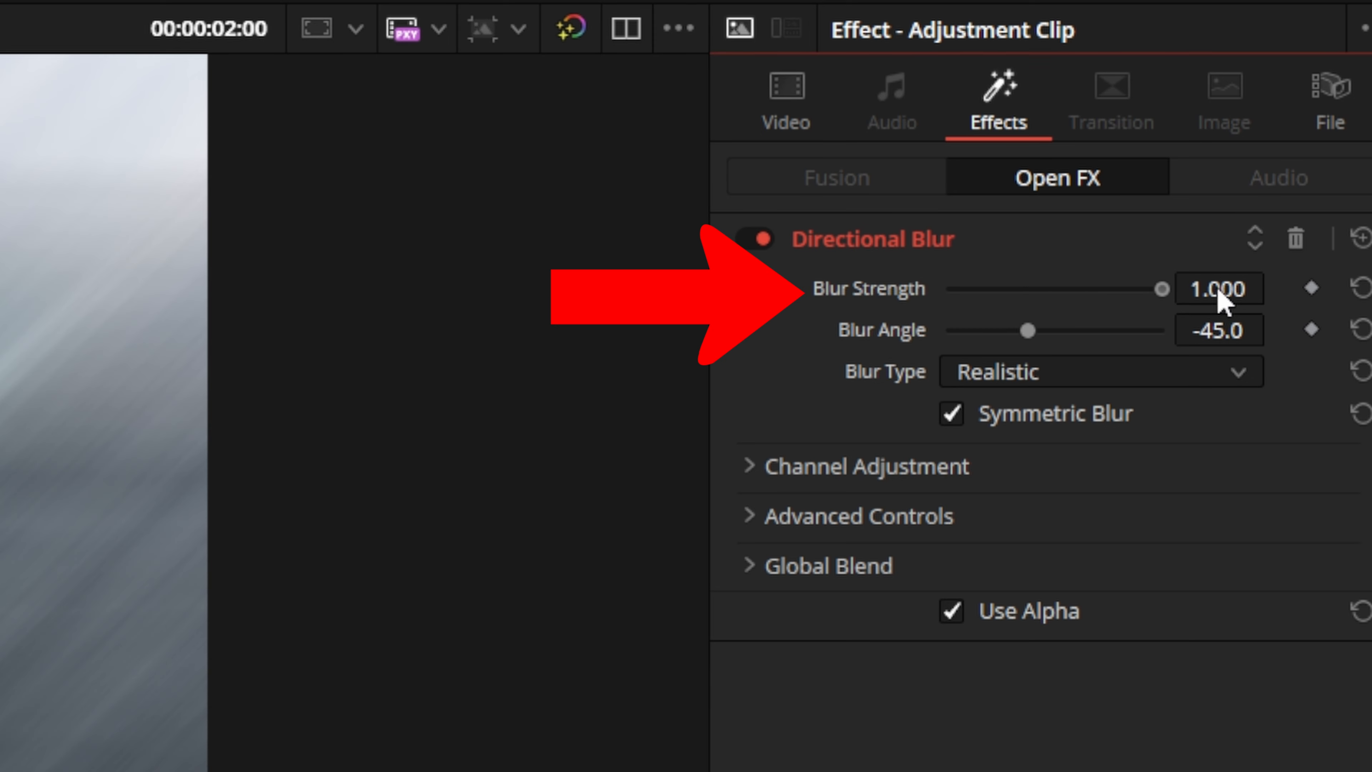
left_click(1312, 288)
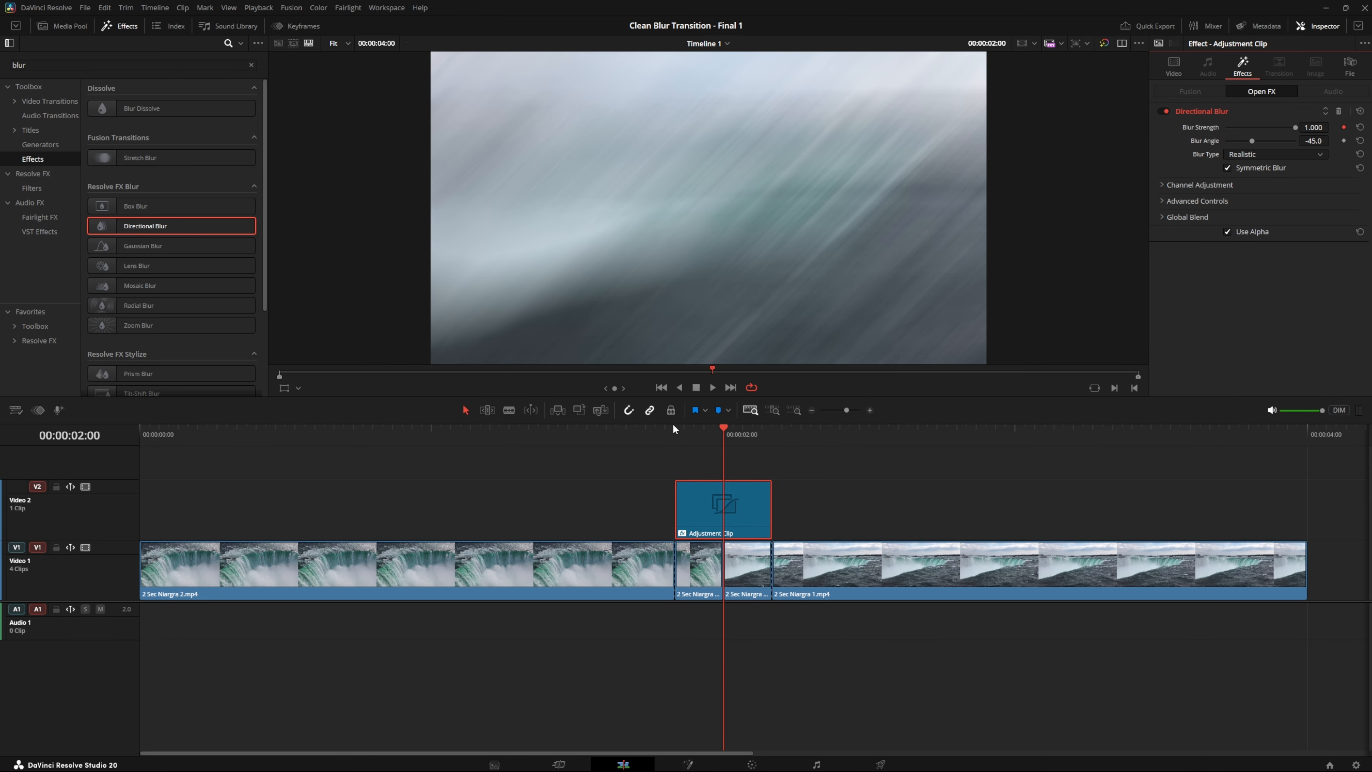
left_click(673, 429)
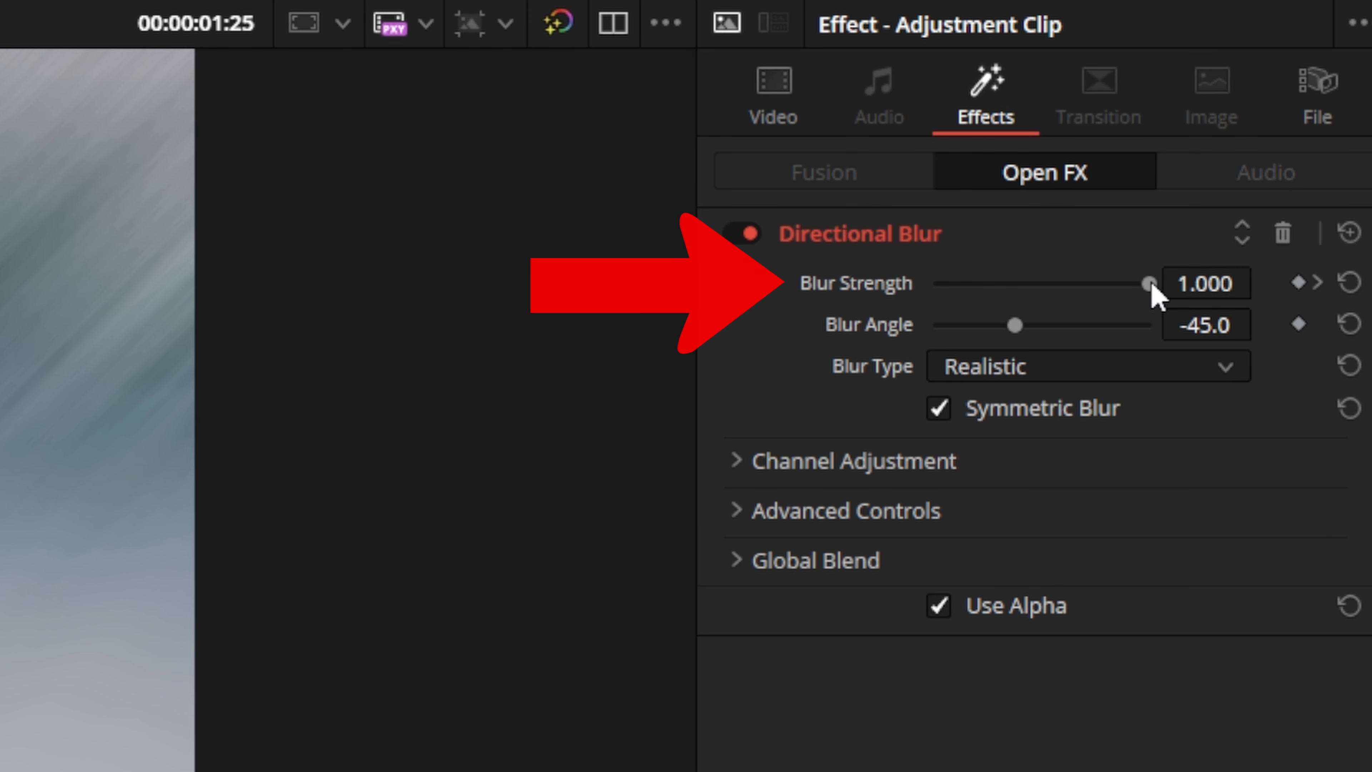
left_click_drag(1295, 127, 1226, 136)
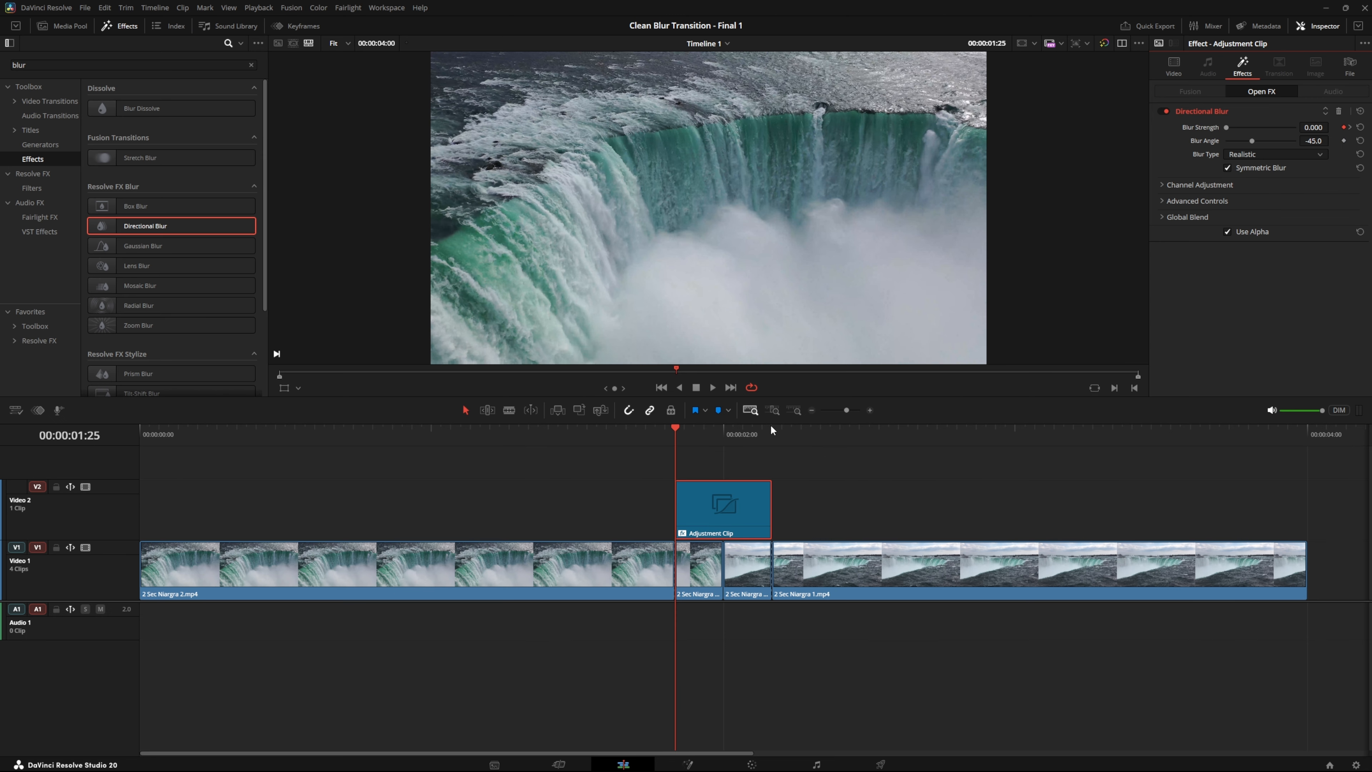
Move the playhead to the end of the adjustment clip at 00:00:02:05.
left_click(769, 426)
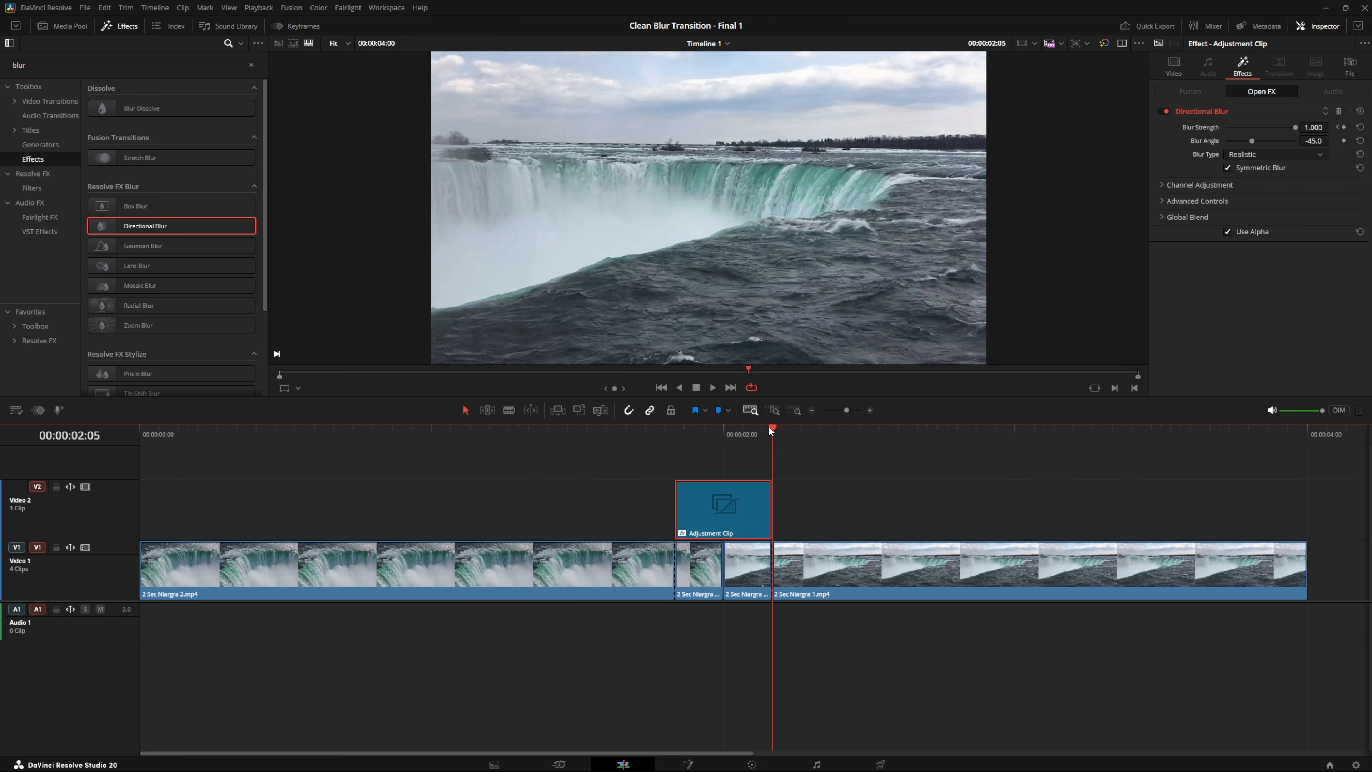